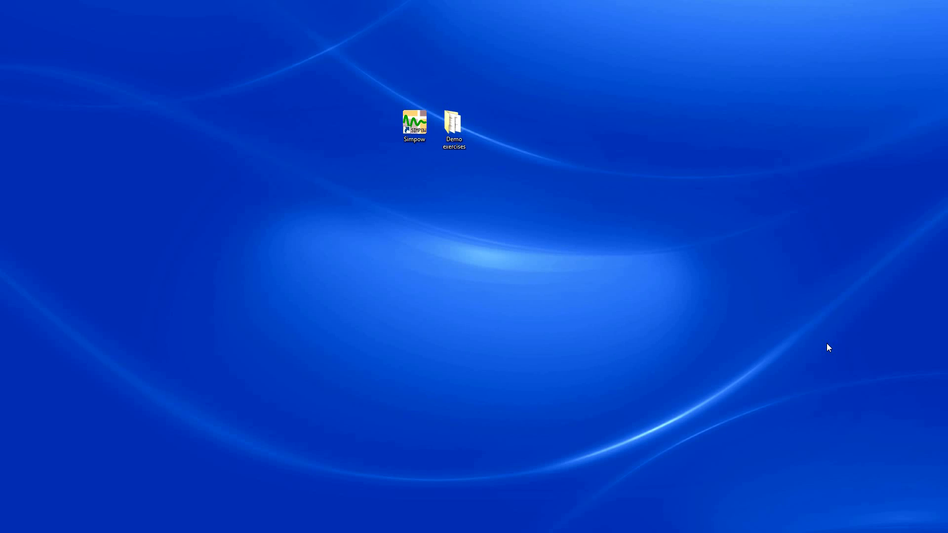
- Open the Demo exercises folder, center its window, and look over the 01 Optpow and 02 Dynpow PDFs
click(448, 124)
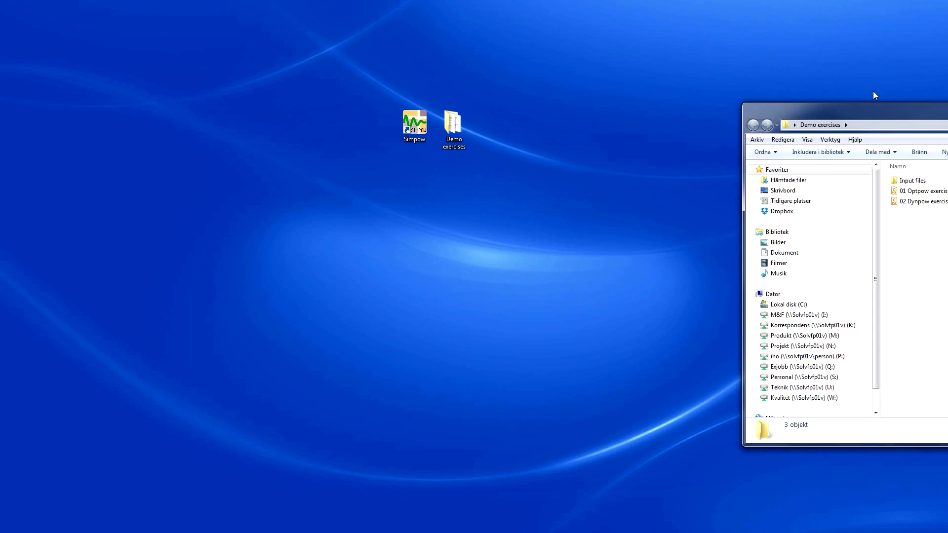
drag(873, 94, 580, 60)
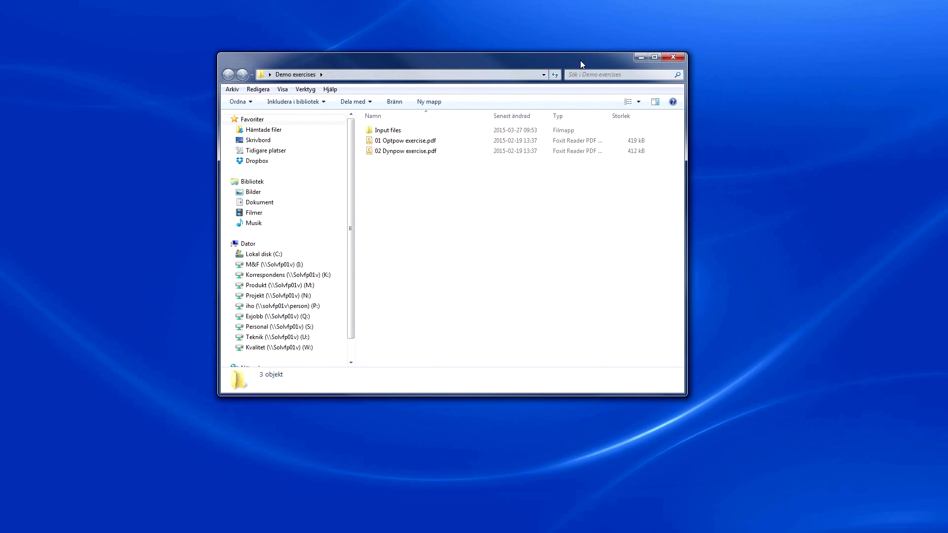
click(400, 141)
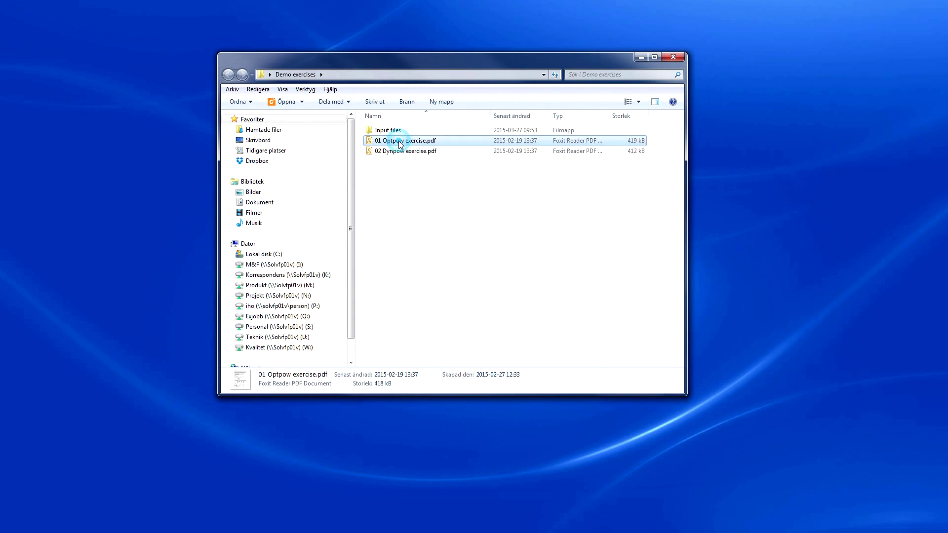
click(403, 152)
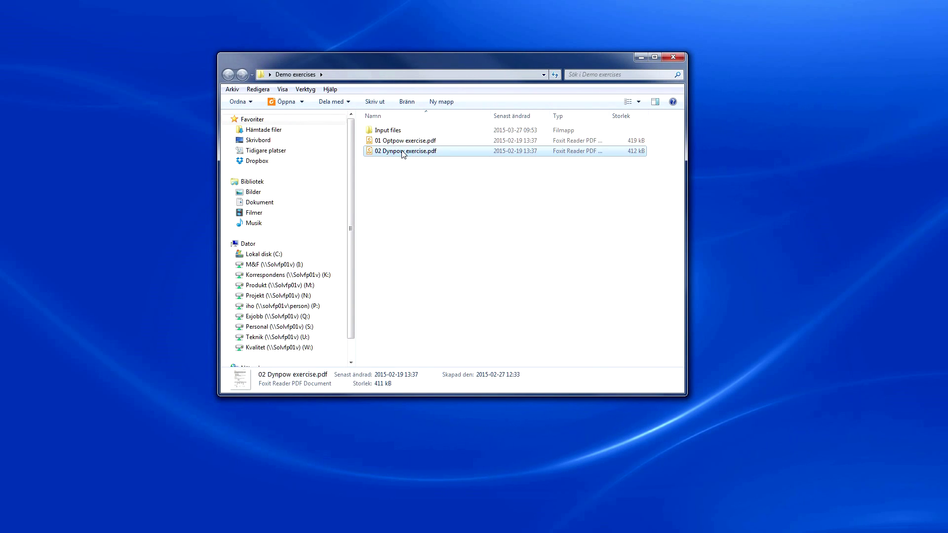
- Browse into Input files, return to Demo exercises, and open 01 Optpow exercise.pdf
double_click(386, 130)
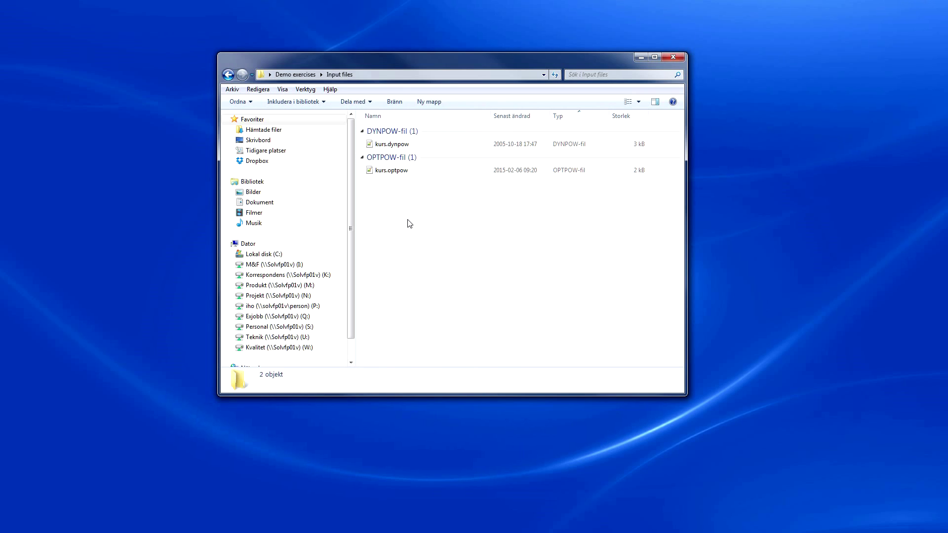
click(304, 75)
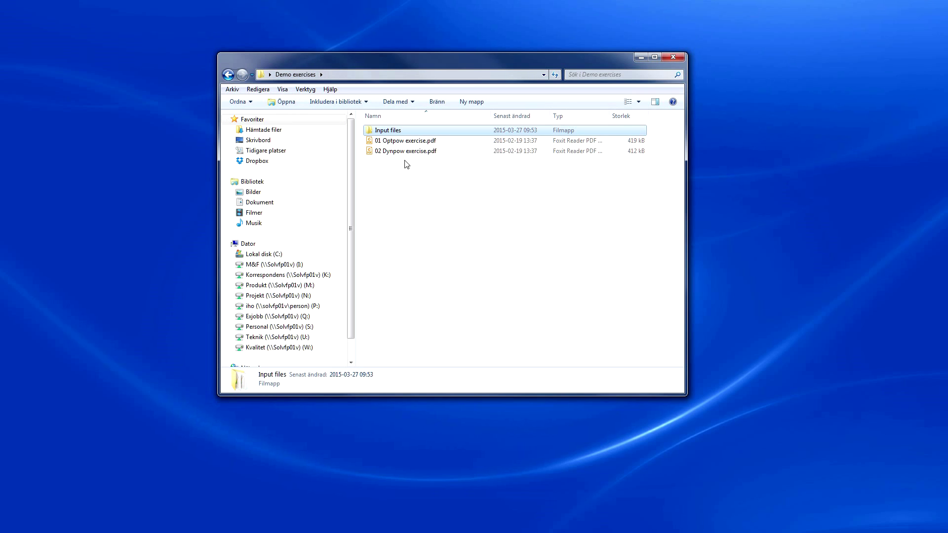
click(401, 141)
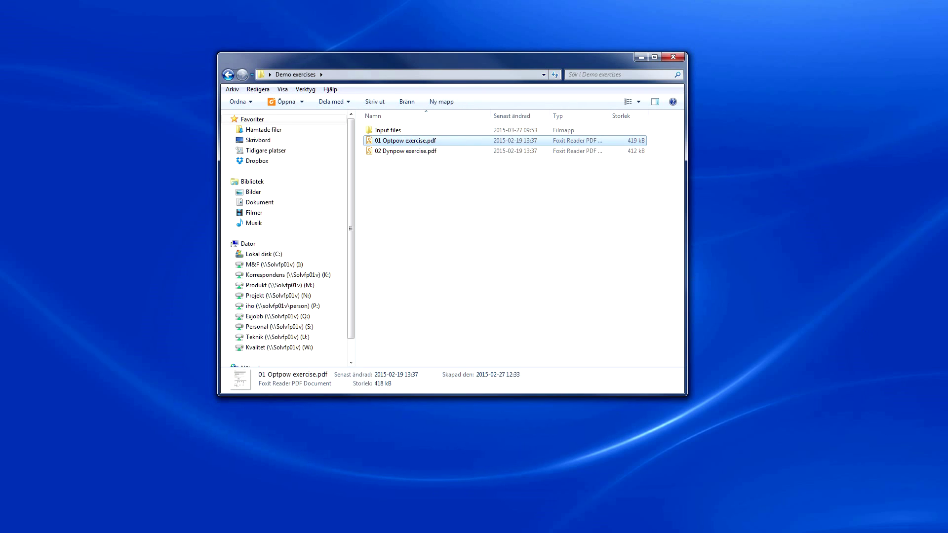
key(Return)
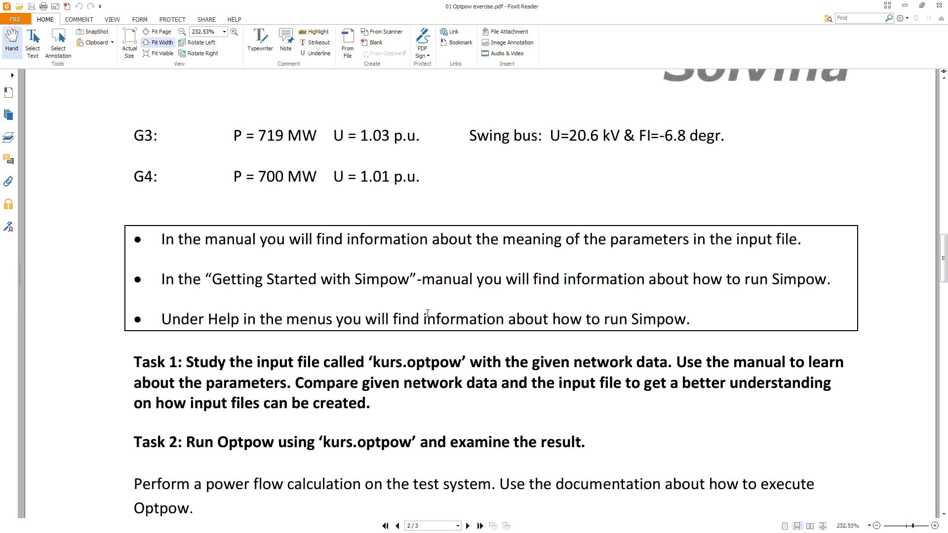
- Highlight 'Task 1:' in the Optpow PDF, close Foxit Reader, and minimise Explorer to the desktop
drag(133, 356, 183, 363)
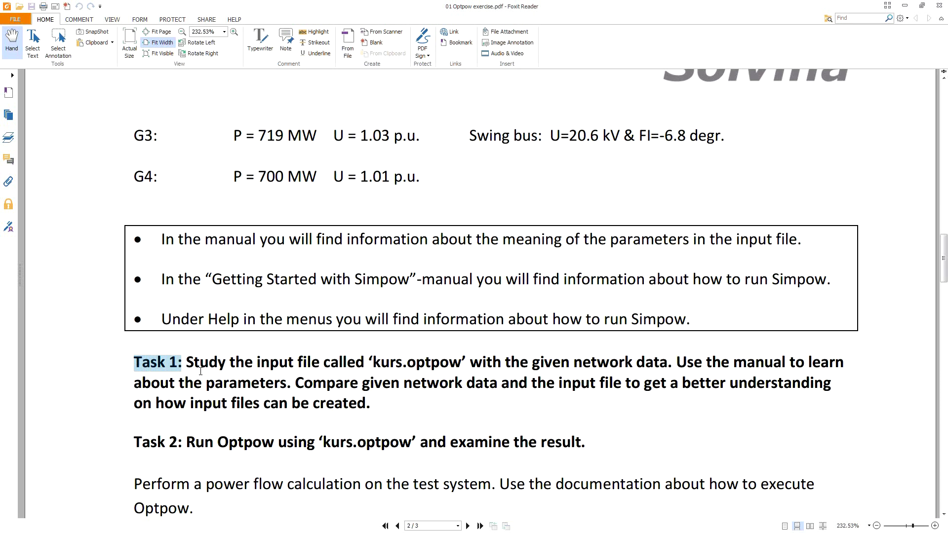
click(939, 5)
click(507, 270)
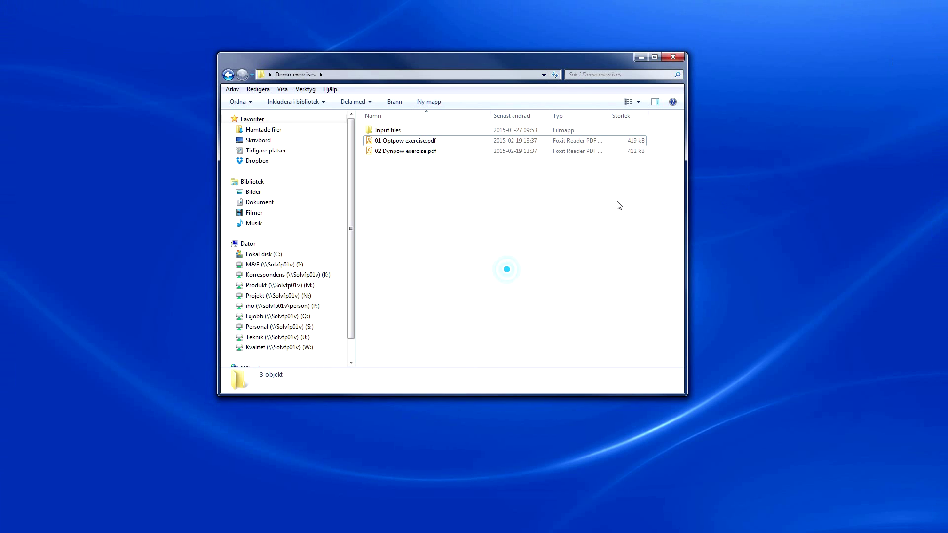
click(644, 57)
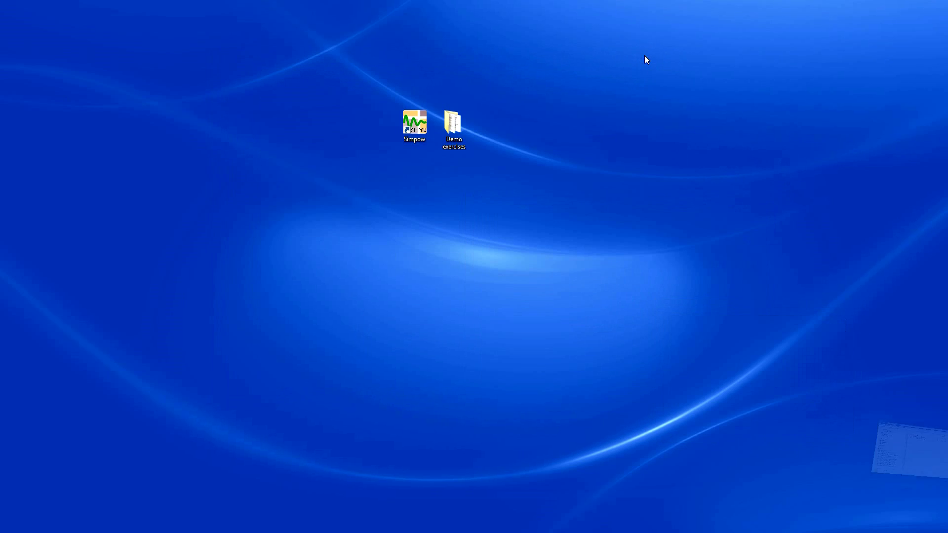
- Launch Simpow and confirm its working directory stays the Demo exercises Input files folder
double_click(421, 121)
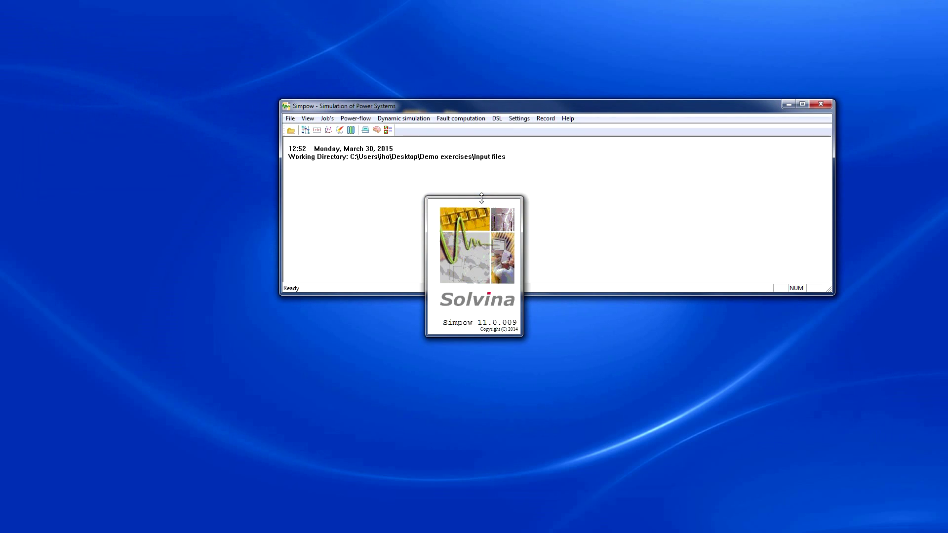
click(516, 121)
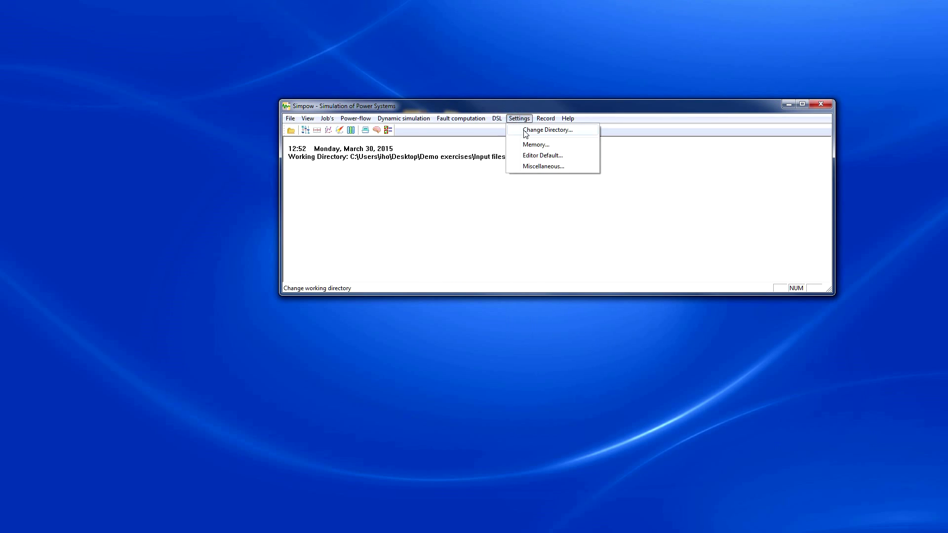
click(525, 131)
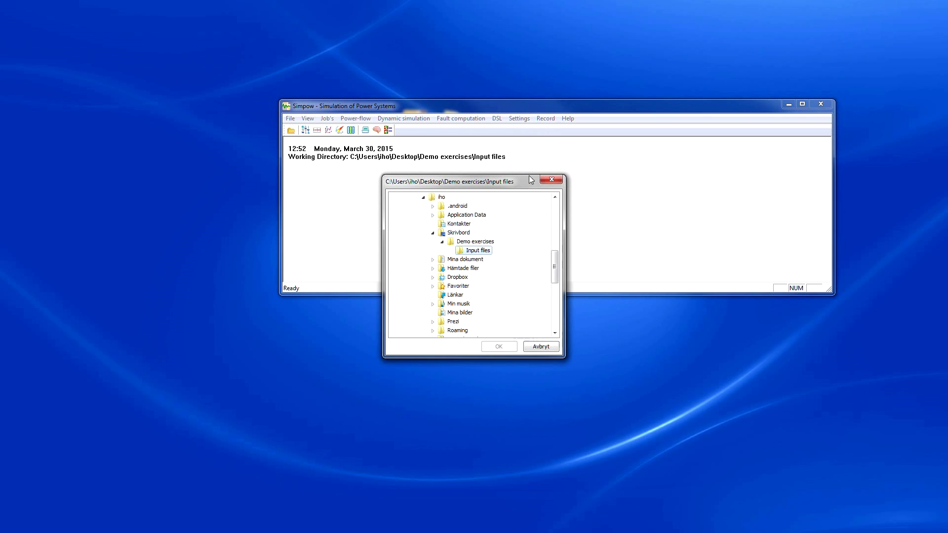
click(540, 347)
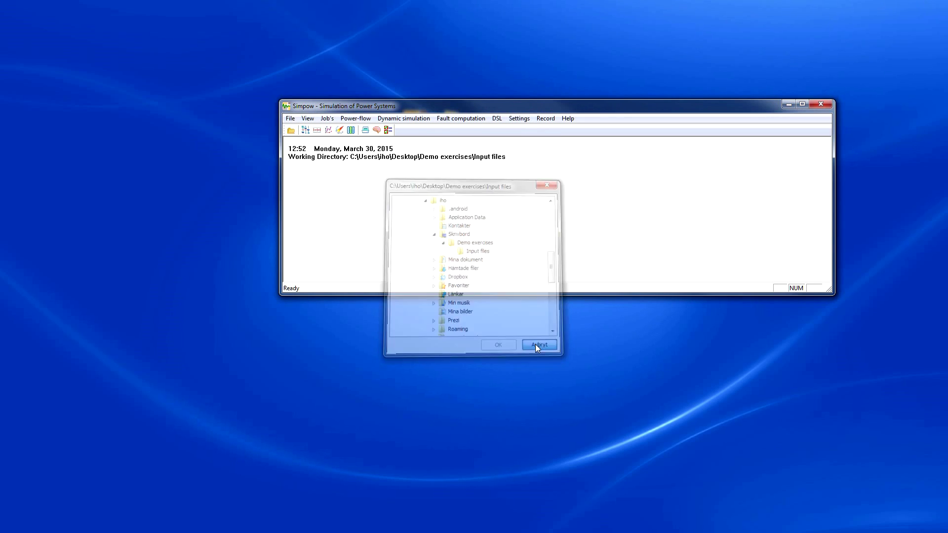
click(356, 119)
- Start Base Run Optpow and load kurs.optpow as its data file
click(365, 134)
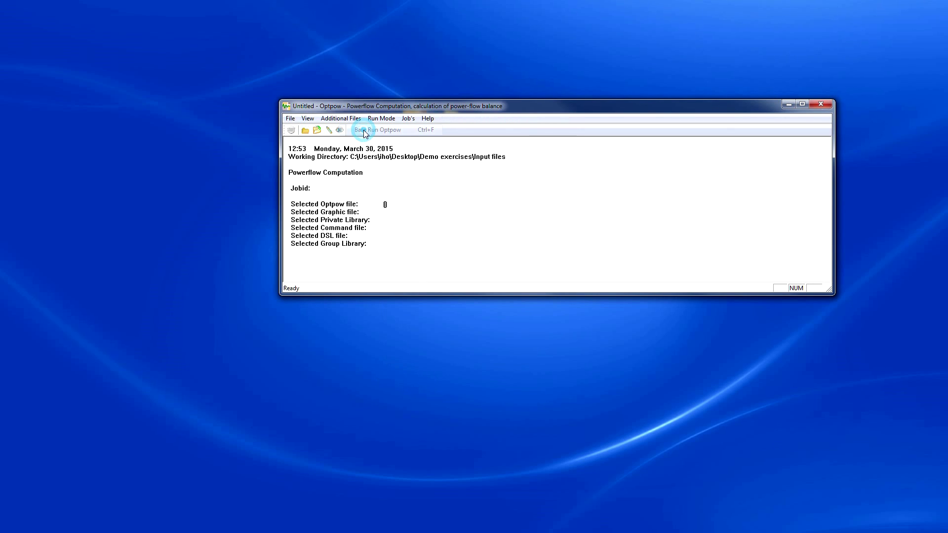
click(290, 118)
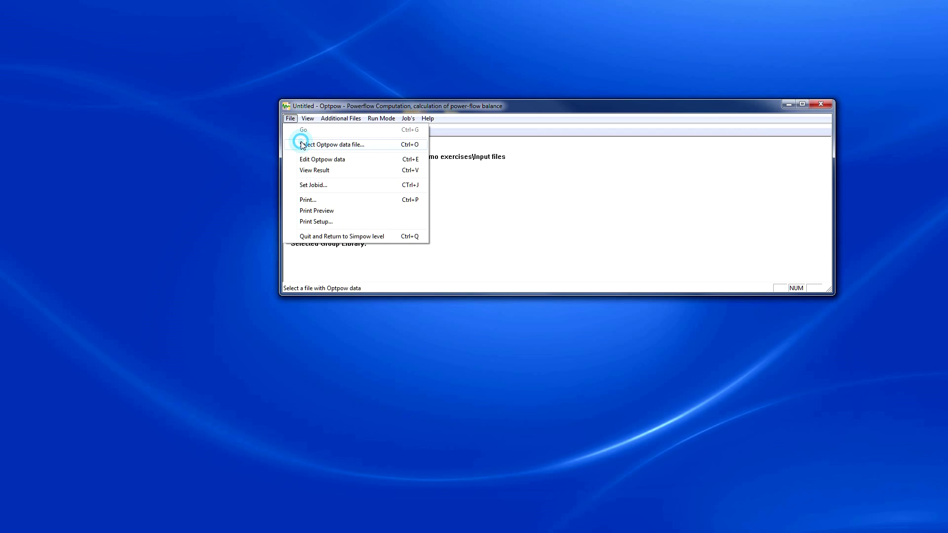
click(303, 144)
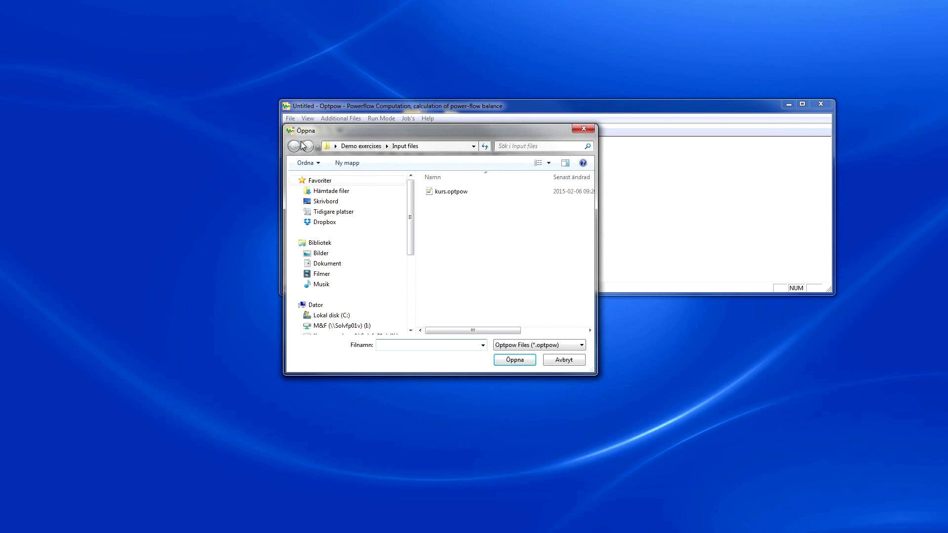
click(443, 192)
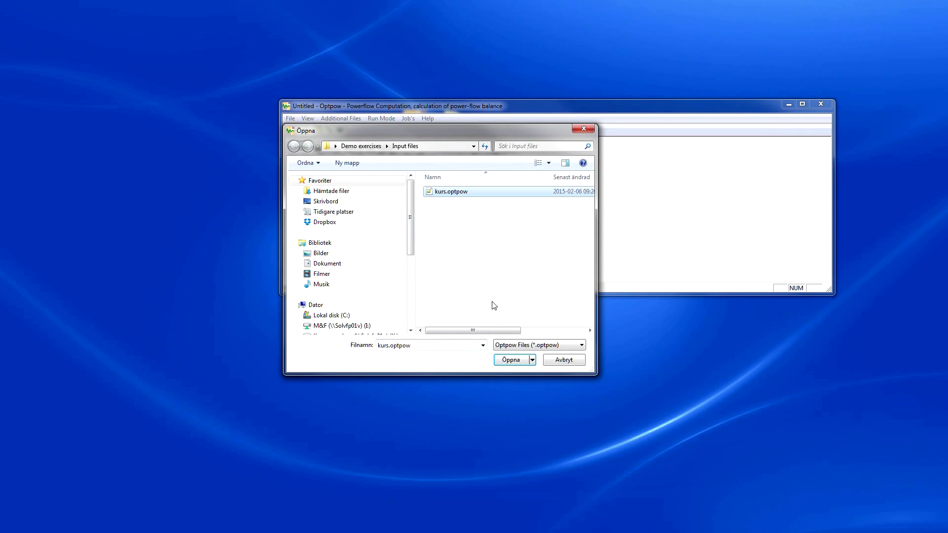
click(509, 361)
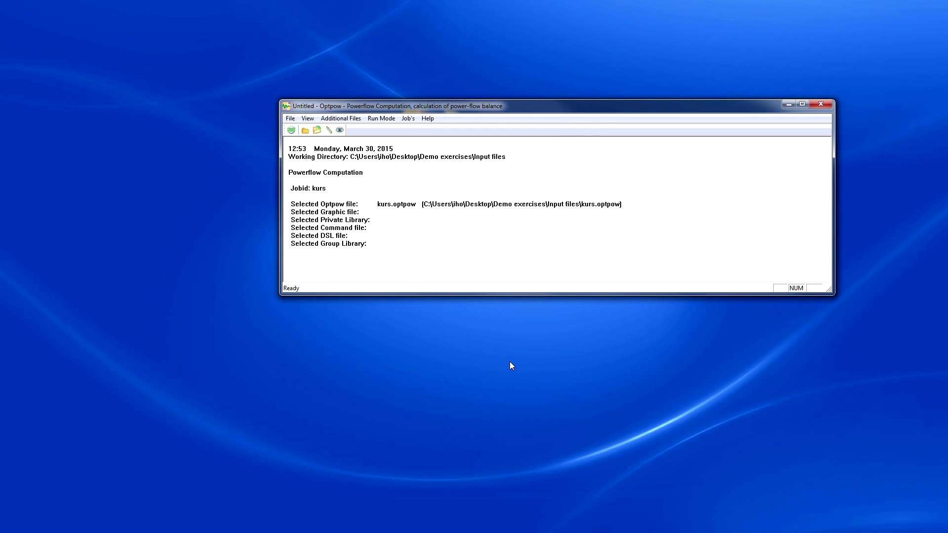
- Open kurs.optpow for editing in Notepad++ with Edit Optpow data
drag(556, 106, 507, 196)
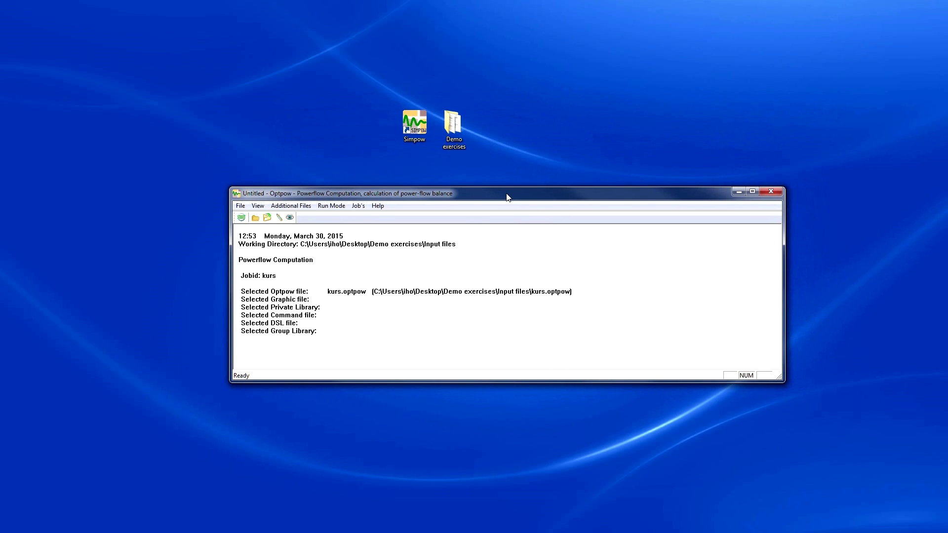
click(240, 205)
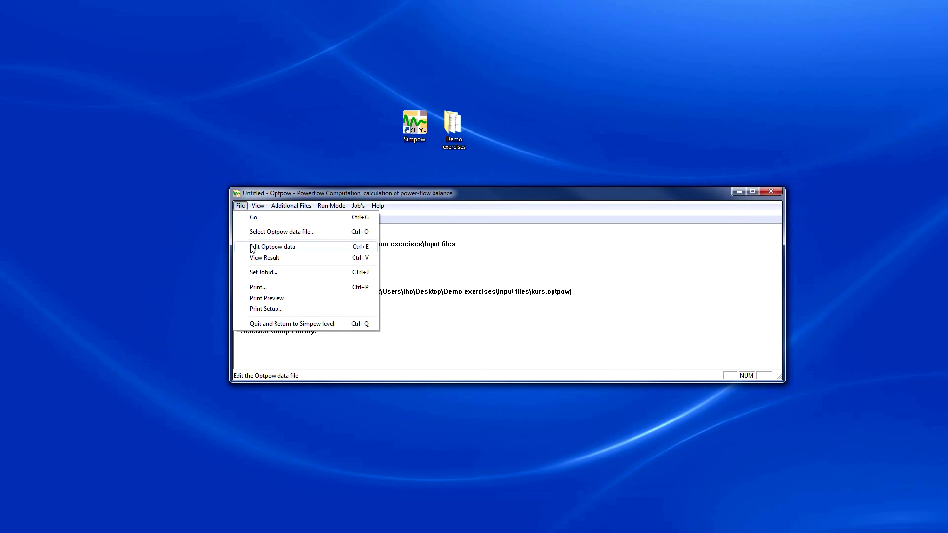
click(266, 247)
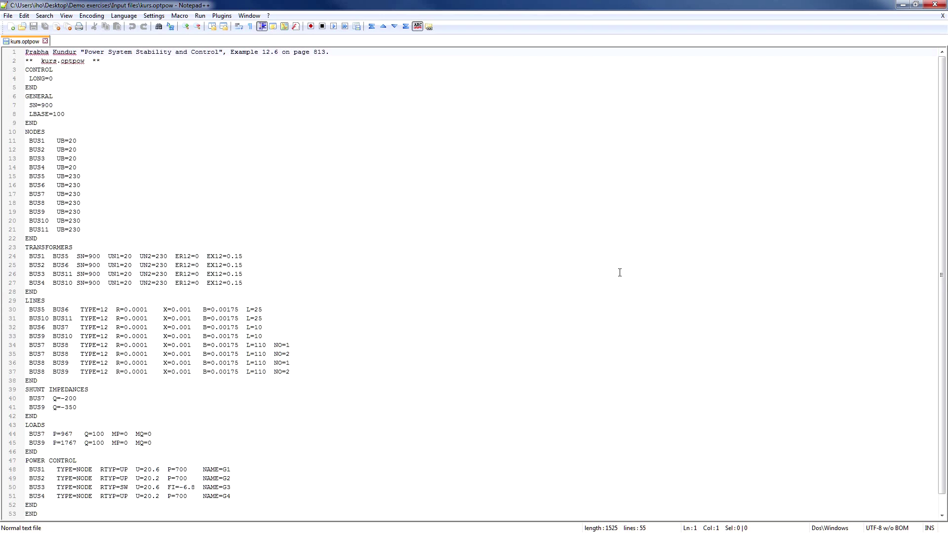
- Scroll through kurs.optpow, mark BUS1's UB=20 base voltage, then switch to the Simpow manual
scroll(620, 272, down, 1)
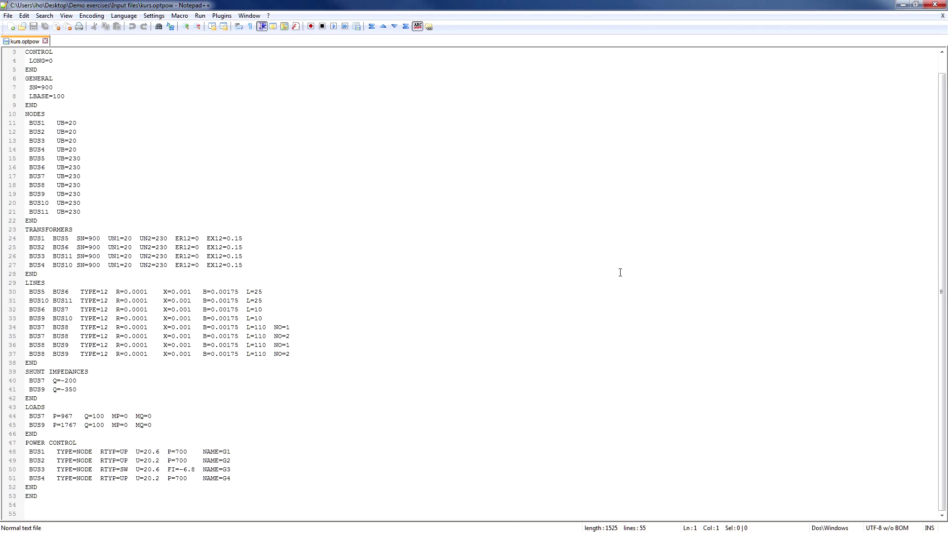
scroll(620, 273, up, 1)
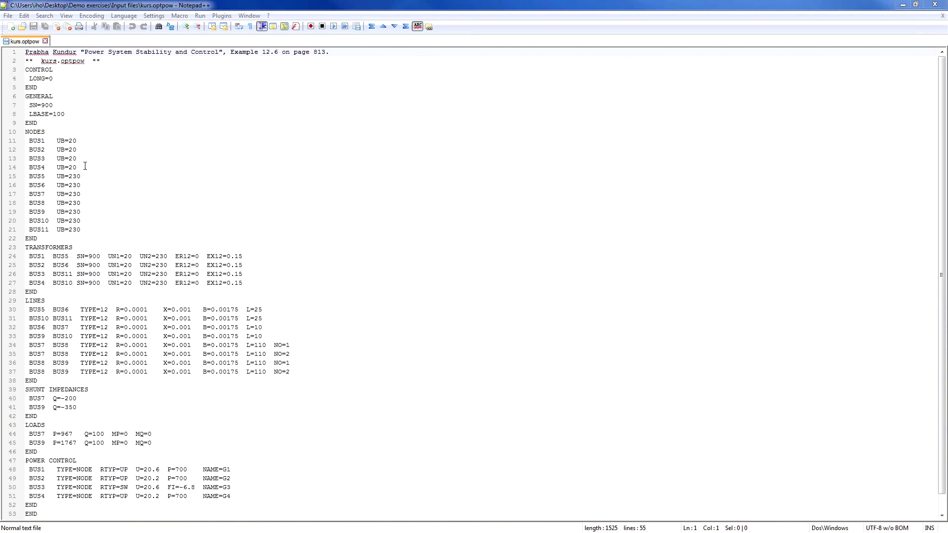
drag(57, 141, 79, 141)
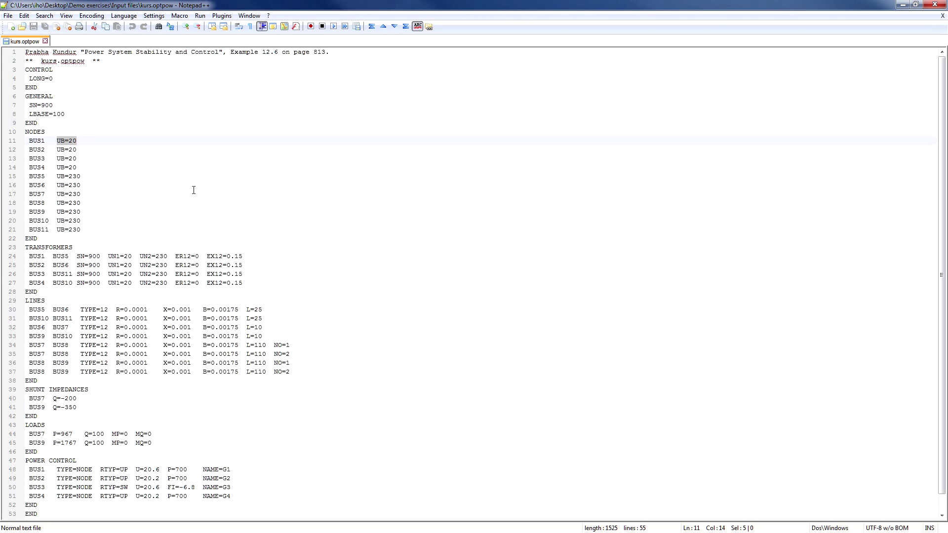
key(alt+Tab)
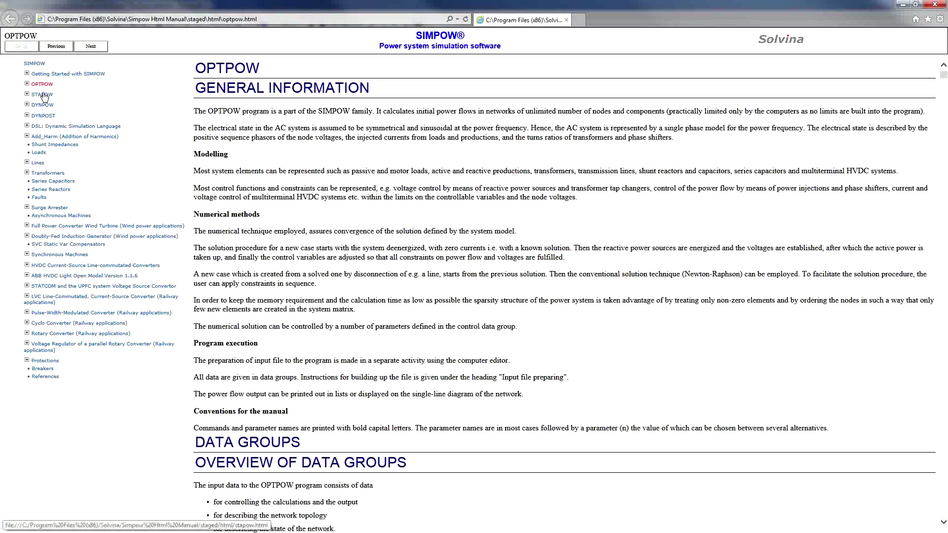
- Look up UB n on the OPTPOW > DATA GROUPS > NODES manual page, then minimise the manual
click(28, 85)
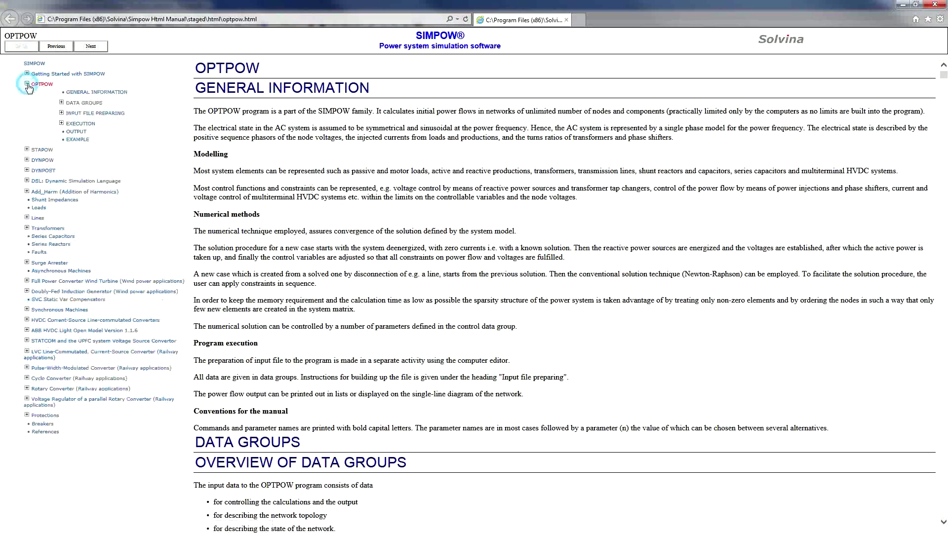
click(62, 103)
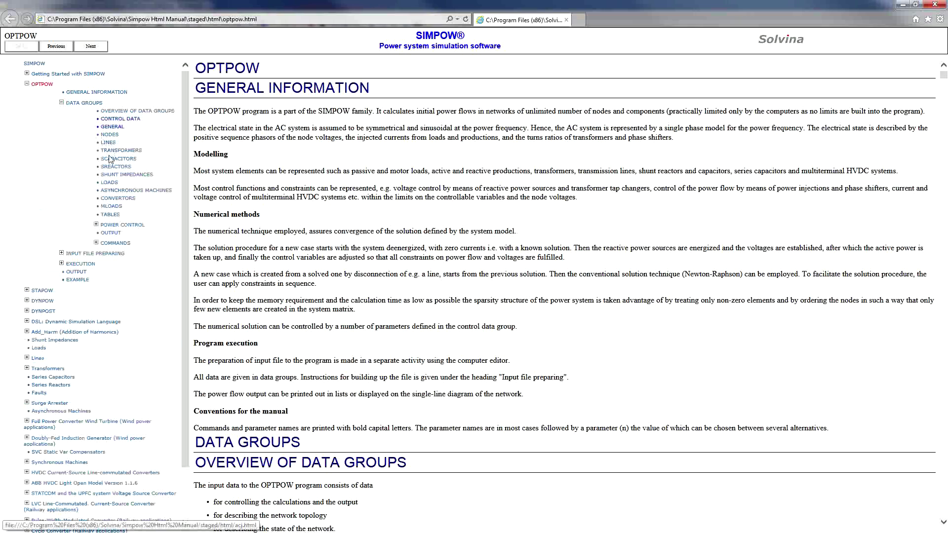
click(112, 138)
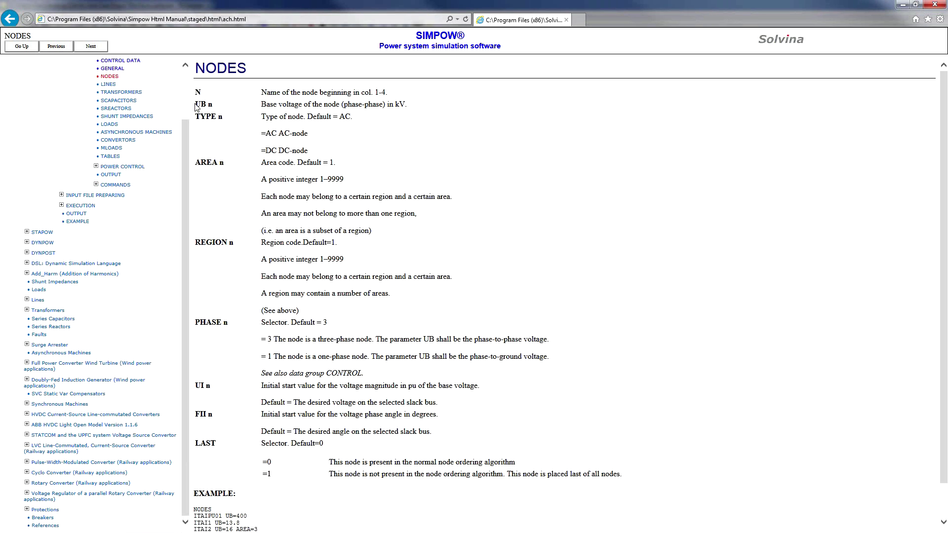
drag(195, 105, 409, 105)
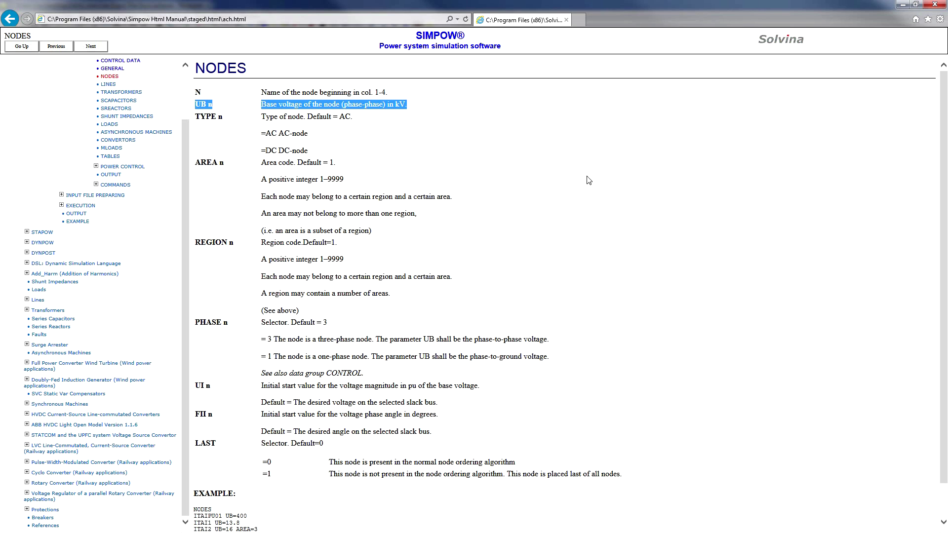
click(904, 6)
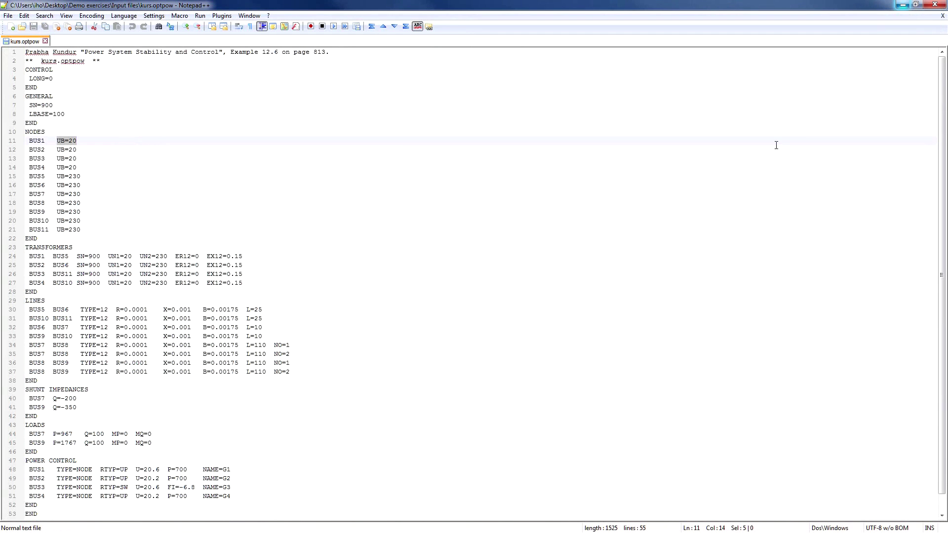
- Highlight the BUS5–BUS6 line entry (L=25) on line 30 and return to the manual
drag(30, 311, 265, 311)
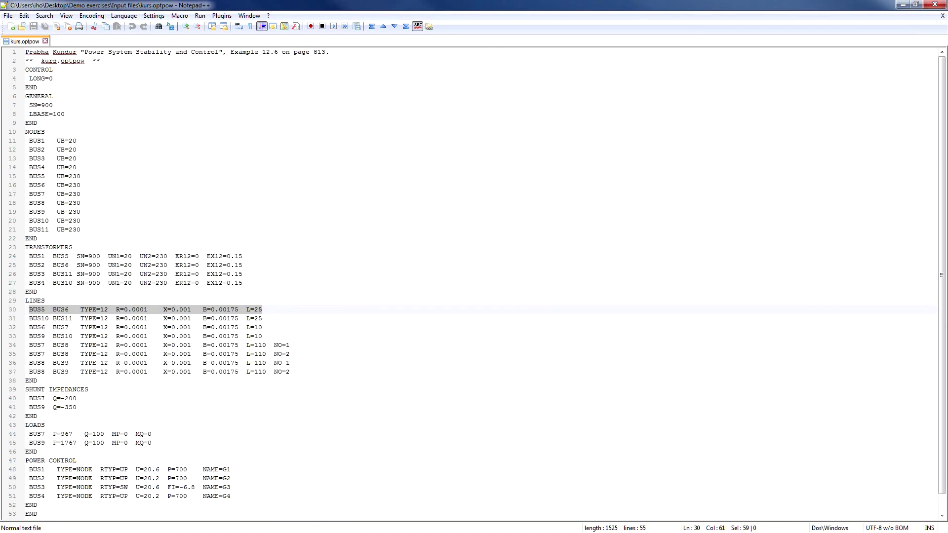
key(alt+Tab)
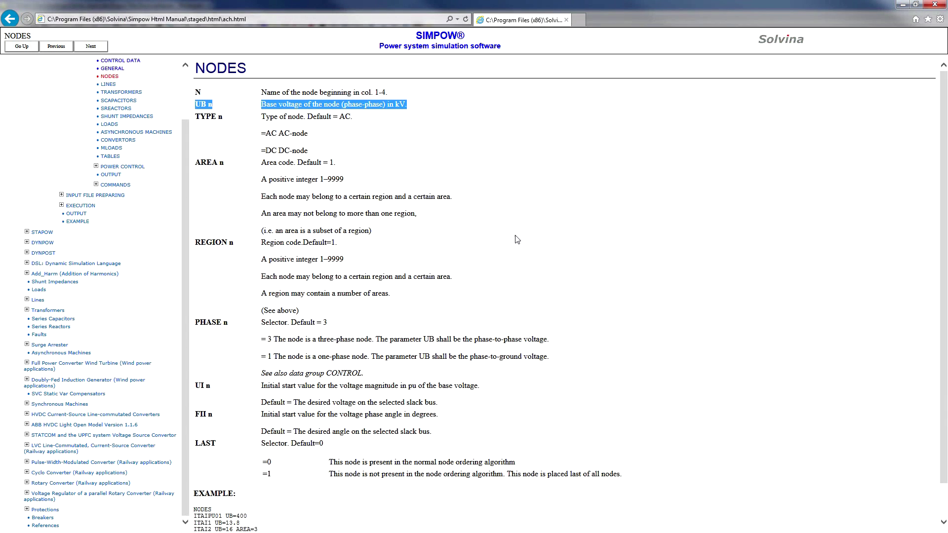
- Open the LINES basic models page and highlight the TYPE=2(12) line description
drag(185, 135, 185, 81)
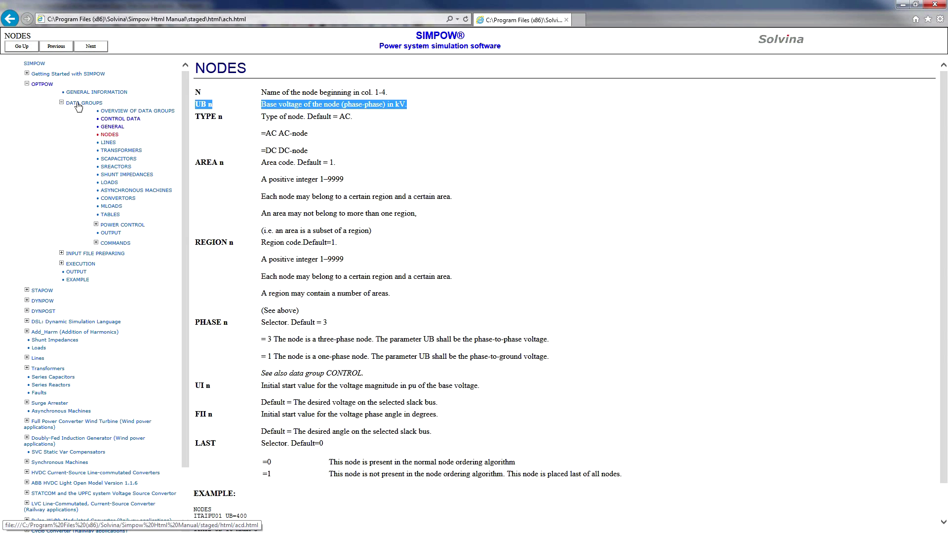
click(110, 144)
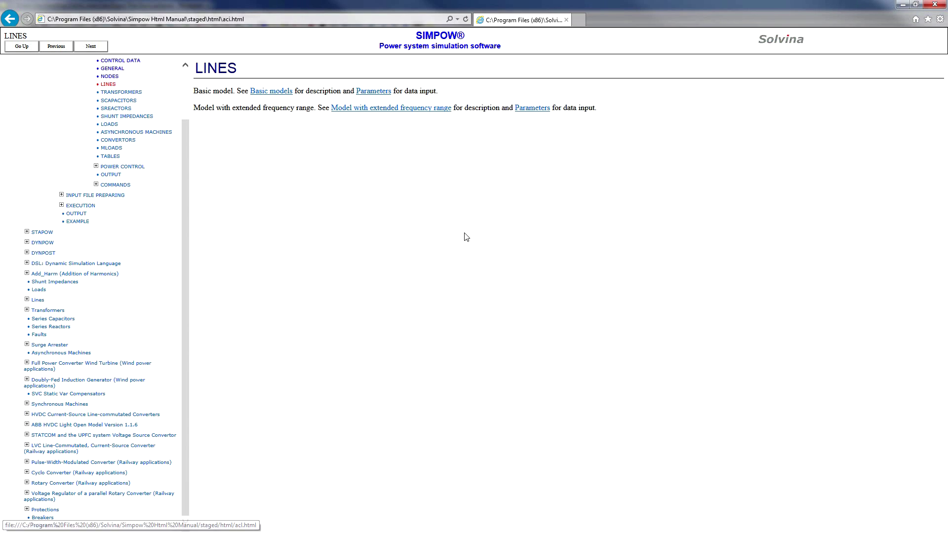
click(282, 91)
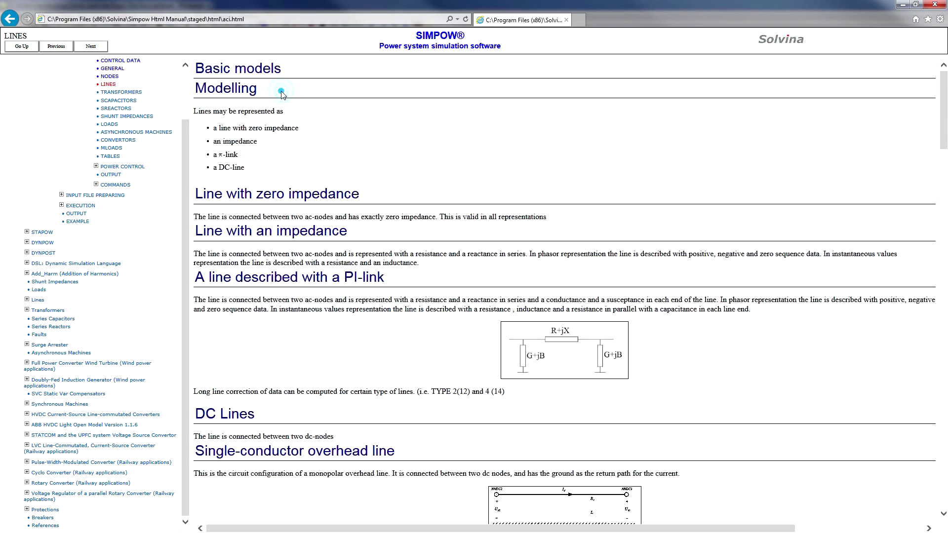
scroll(403, 340, down, 15)
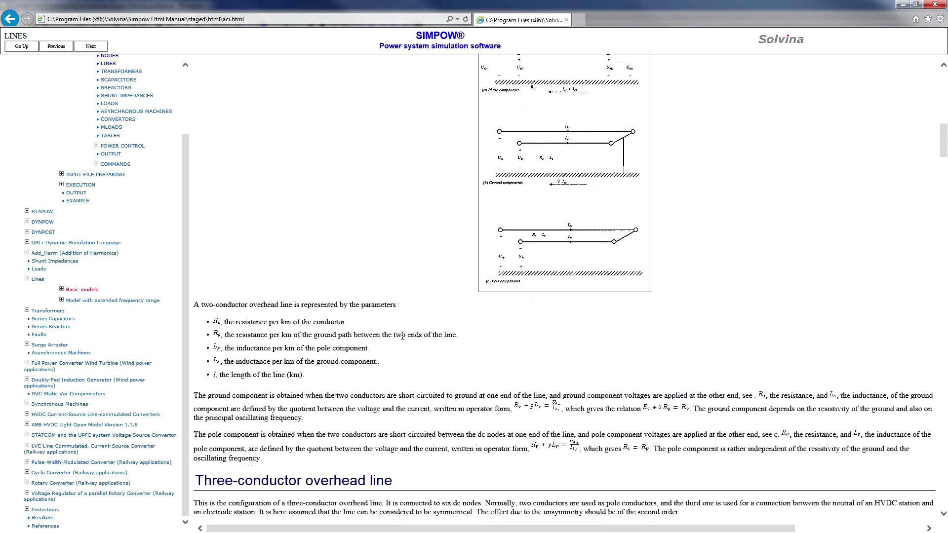
scroll(403, 340, down, 20)
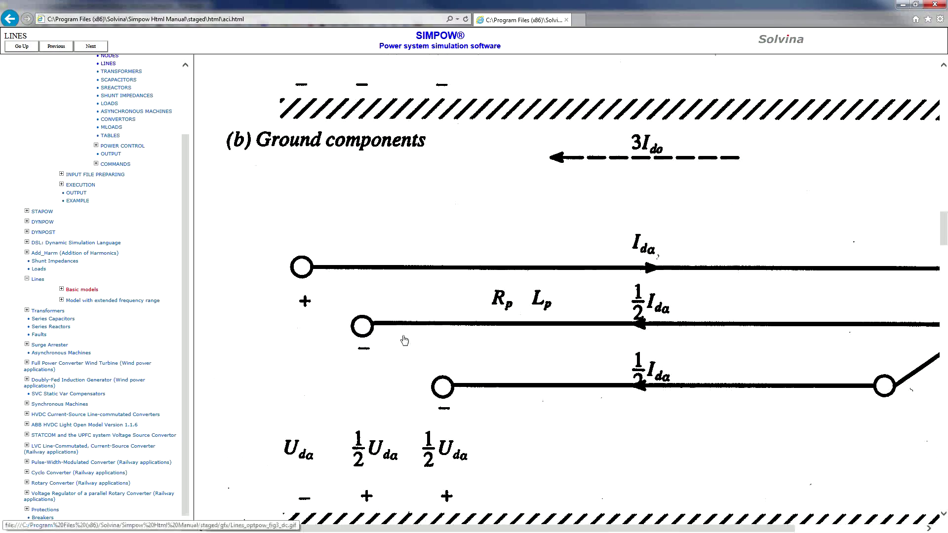
scroll(404, 340, down, 10)
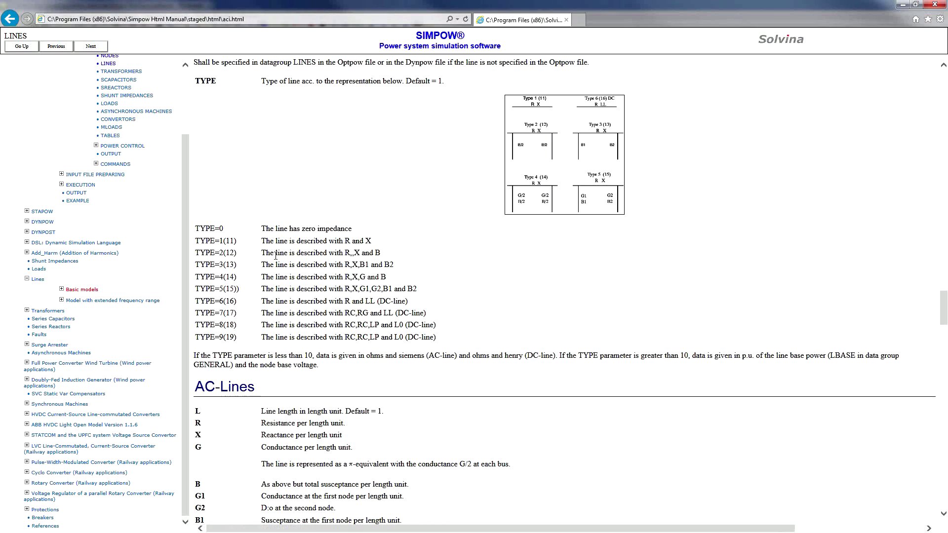
drag(263, 252, 382, 254)
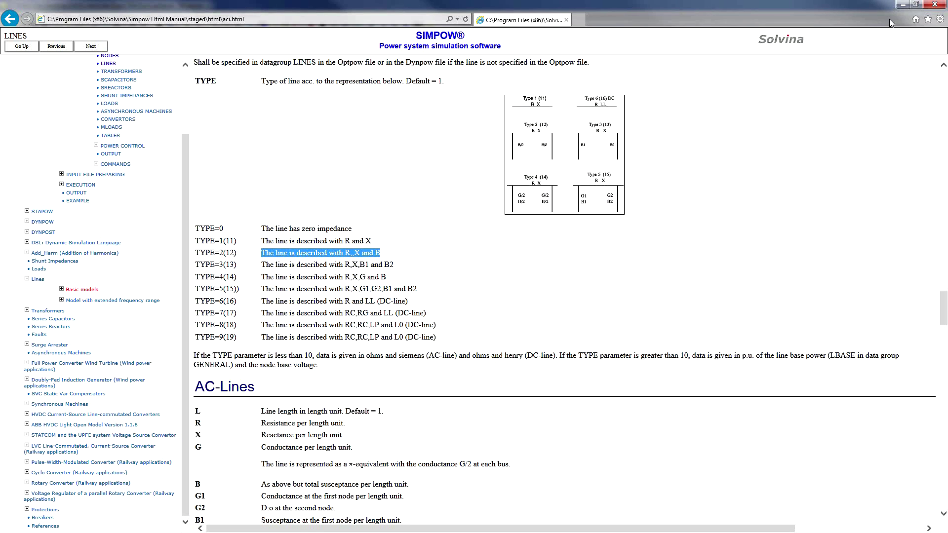
- Snap the manual right, mark the AC-line L, R, X, G parameters, then maximise kurs.optpow
key(super+Right)
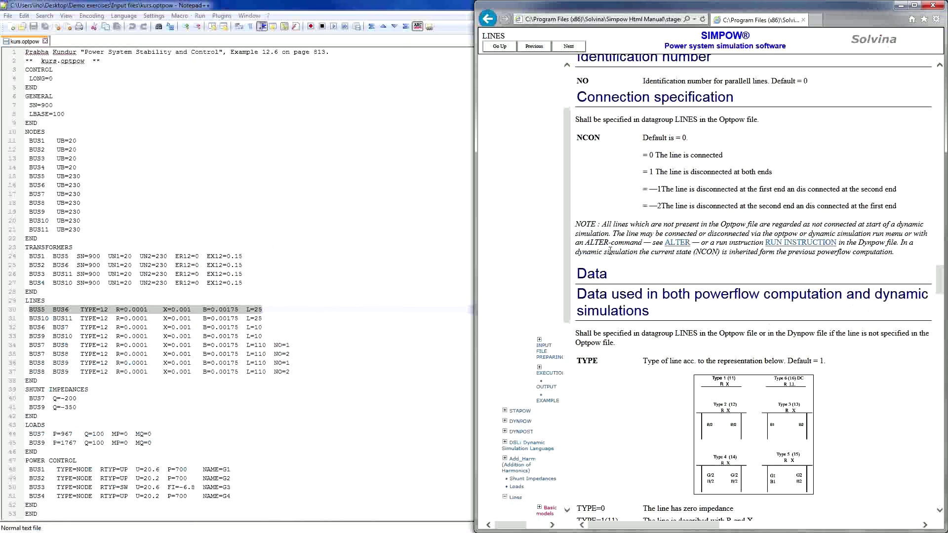
scroll(729, 234, down, 5)
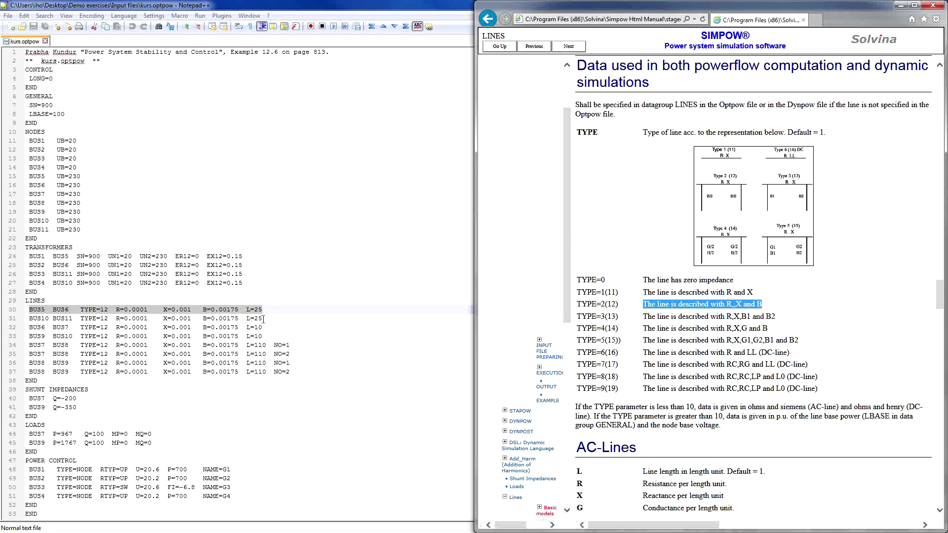
scroll(673, 373, down, 5)
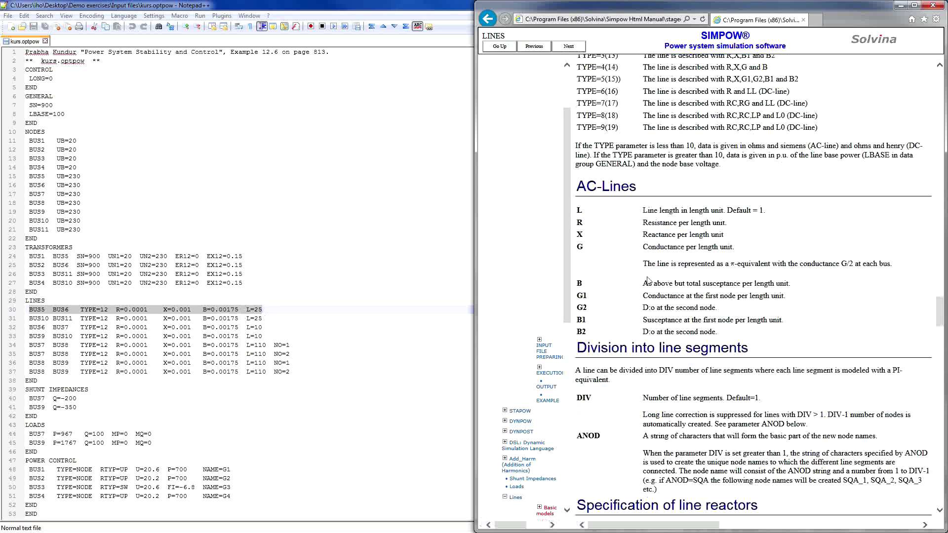
drag(573, 208, 798, 286)
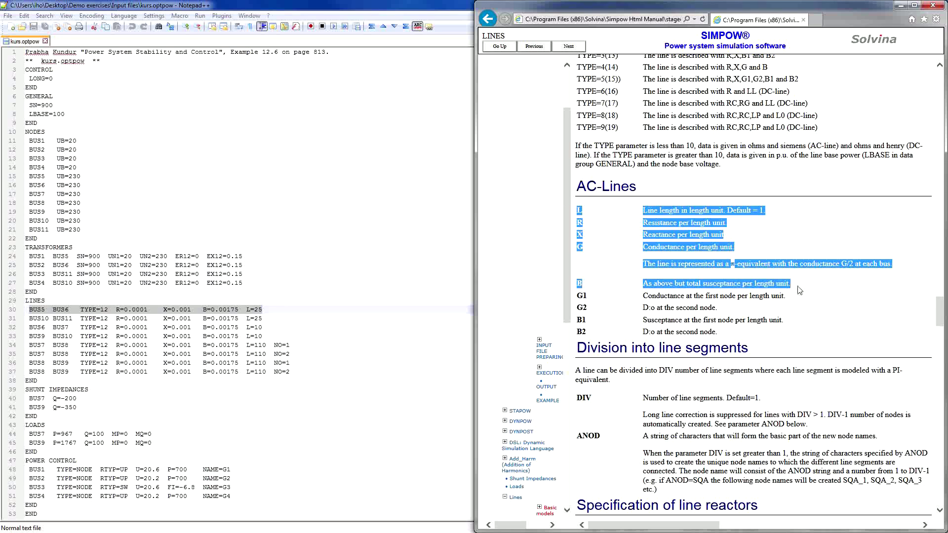
click(902, 7)
click(542, 229)
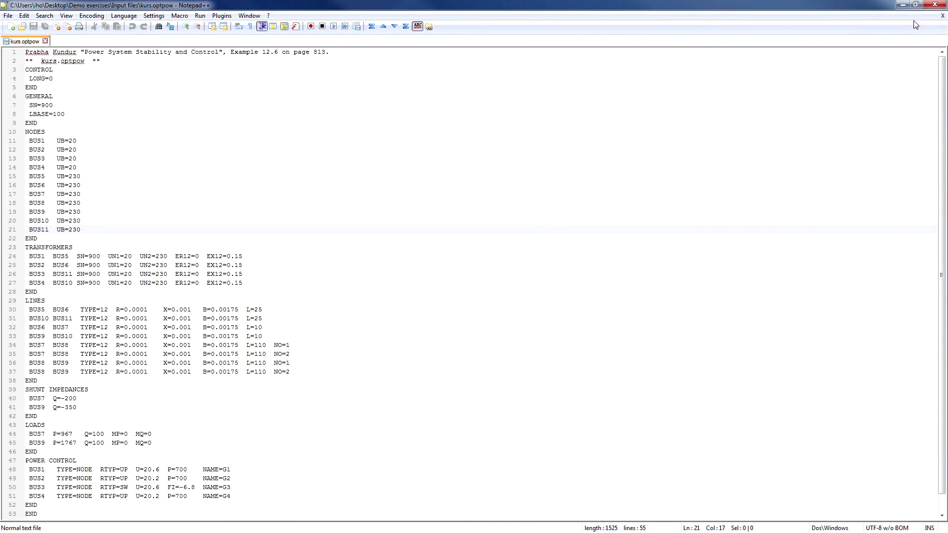
- Close Notepad++ and start the Optpow powerflow job for kurs with File > Go
click(934, 6)
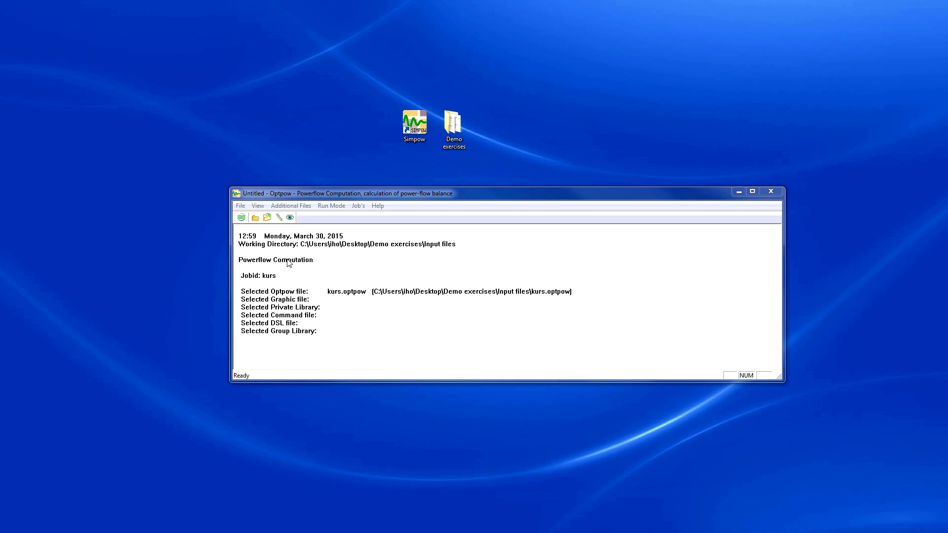
click(241, 205)
mouse_move(257, 205)
key(Left)
click(257, 217)
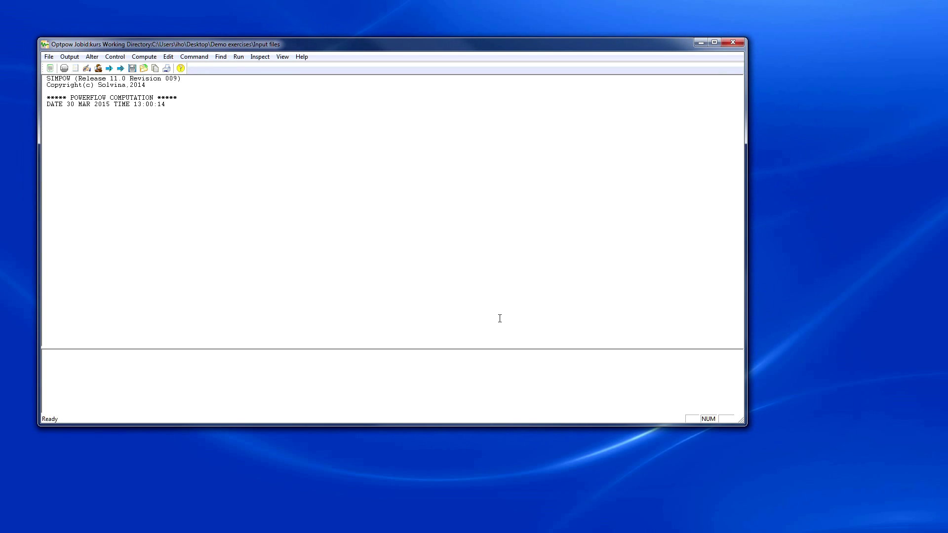
- Solve the kurs power flow (Compute > Solve) and highlight the stationary solution in the log
click(144, 57)
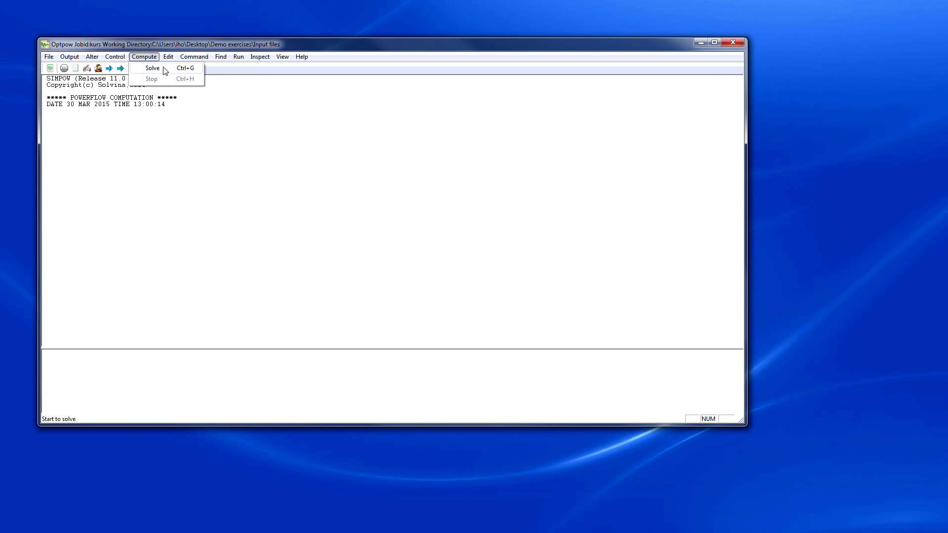
click(163, 68)
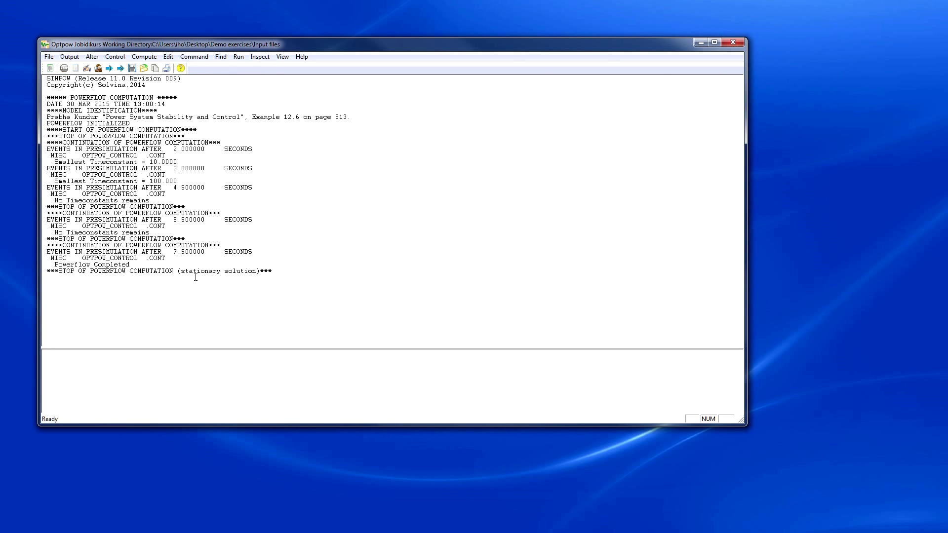
drag(180, 272, 256, 272)
click(69, 57)
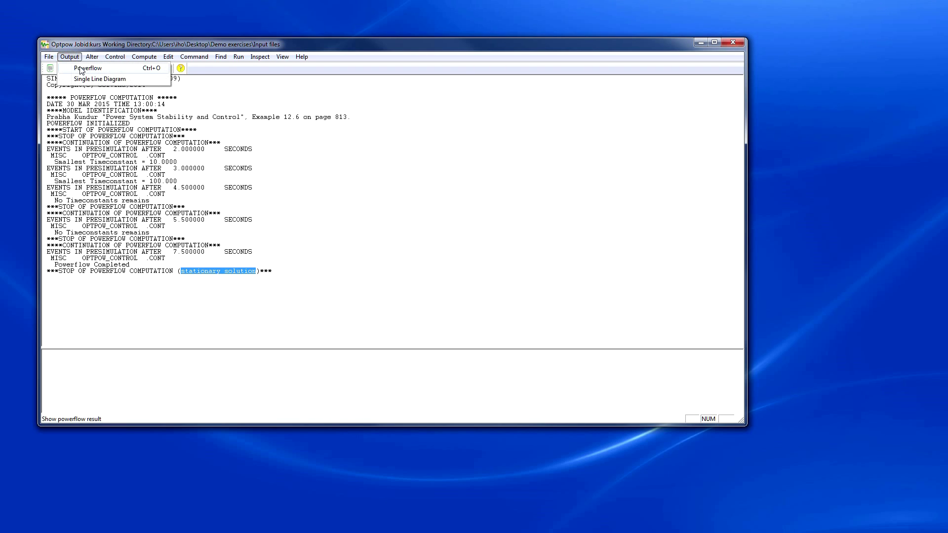
- Show the Powerflow Result viewer with all nodes and components, maximised, with a wider Name column
click(82, 69)
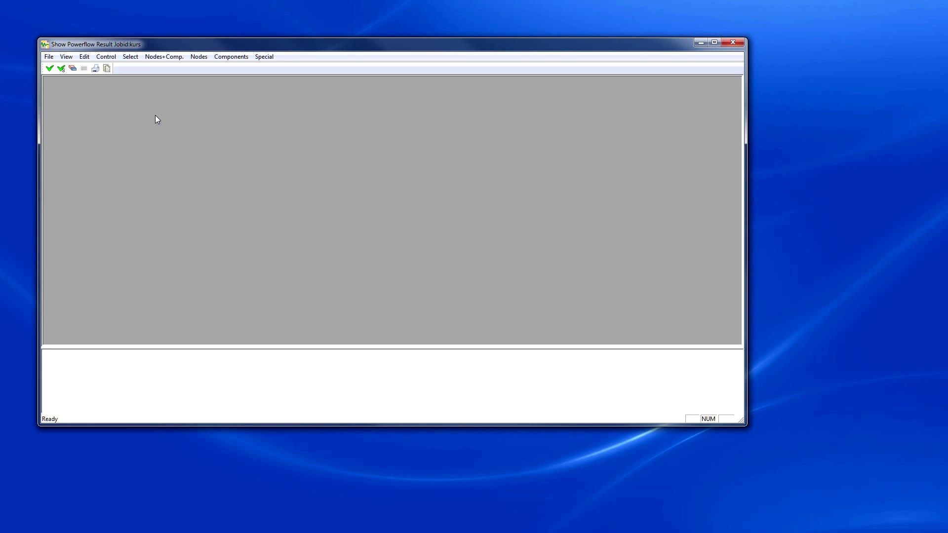
click(154, 60)
click(162, 68)
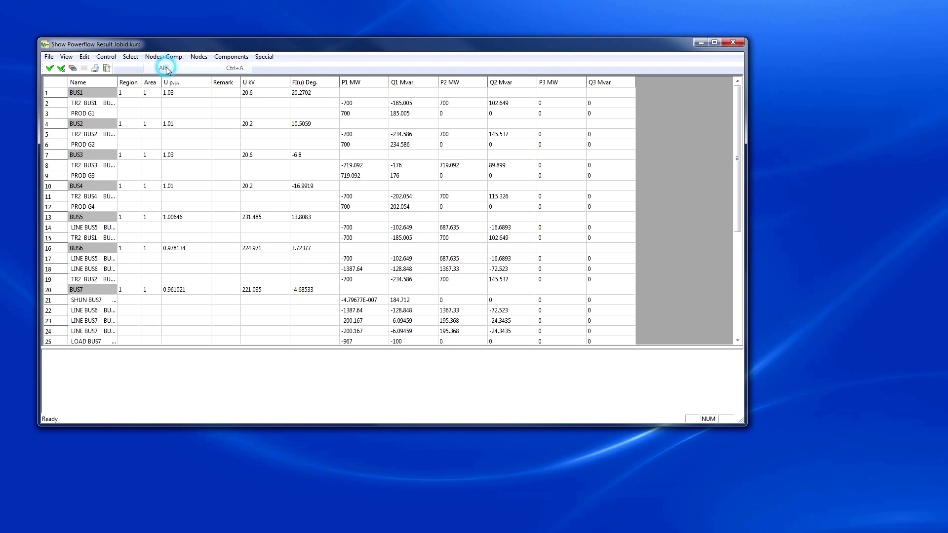
click(714, 44)
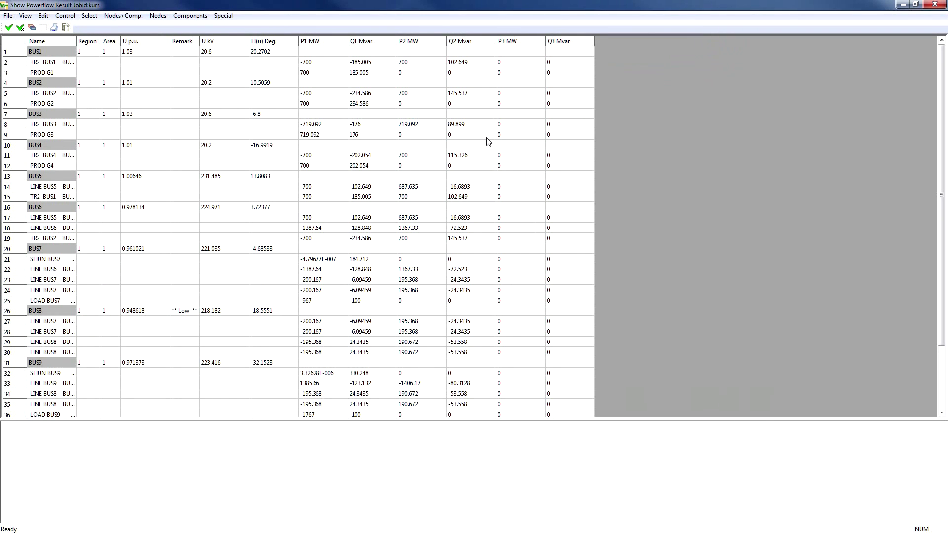
drag(101, 41, 101, 41)
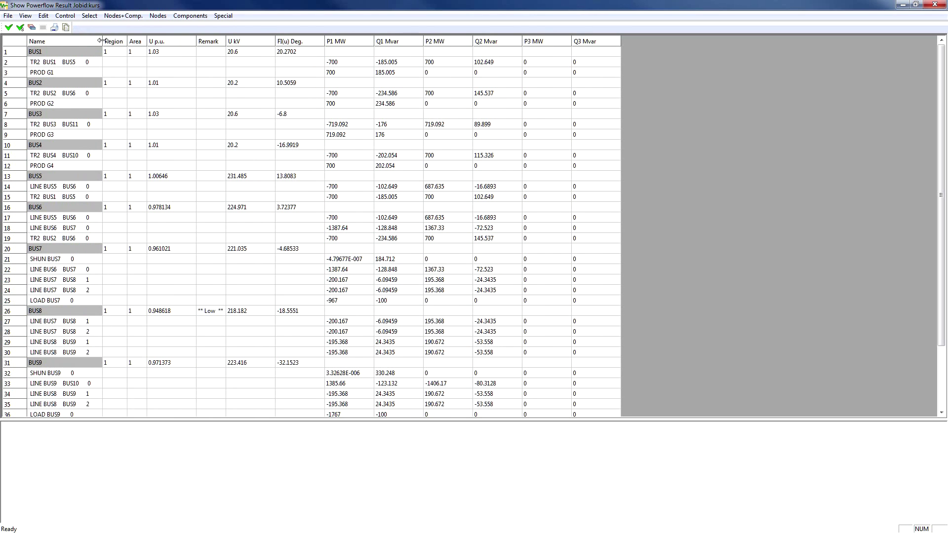
- Select the U kV, FI(u) Deg., P1 MW and Q1 Mvar columns, then list all nodes only
click(247, 43)
click(293, 42)
click(341, 42)
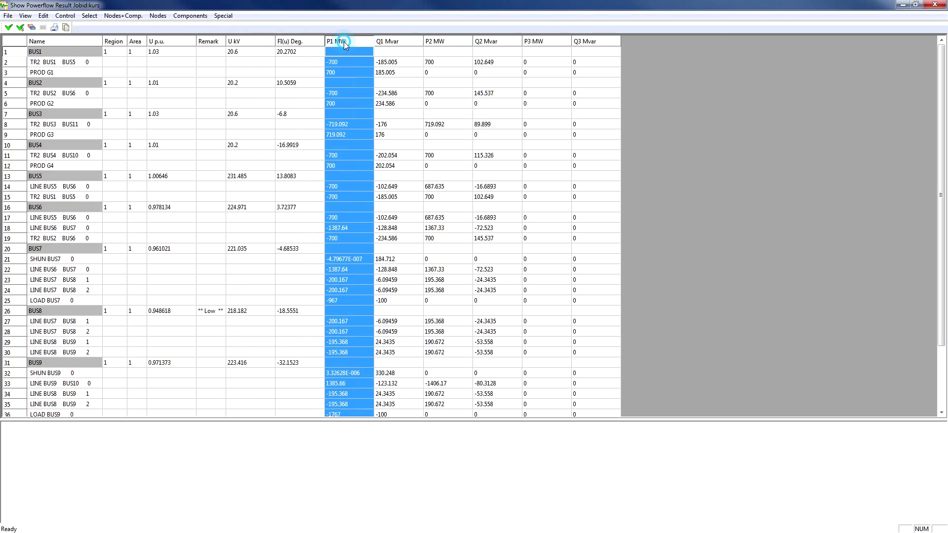
click(397, 41)
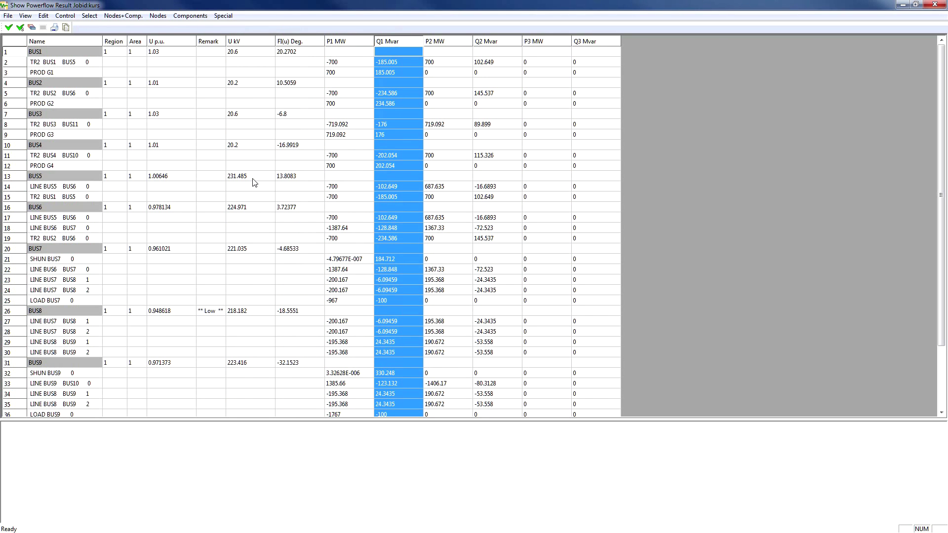
mouse_move(942, 236)
mouse_down()
mouse_move(942, 298)
mouse_move(942, 236)
mouse_up()
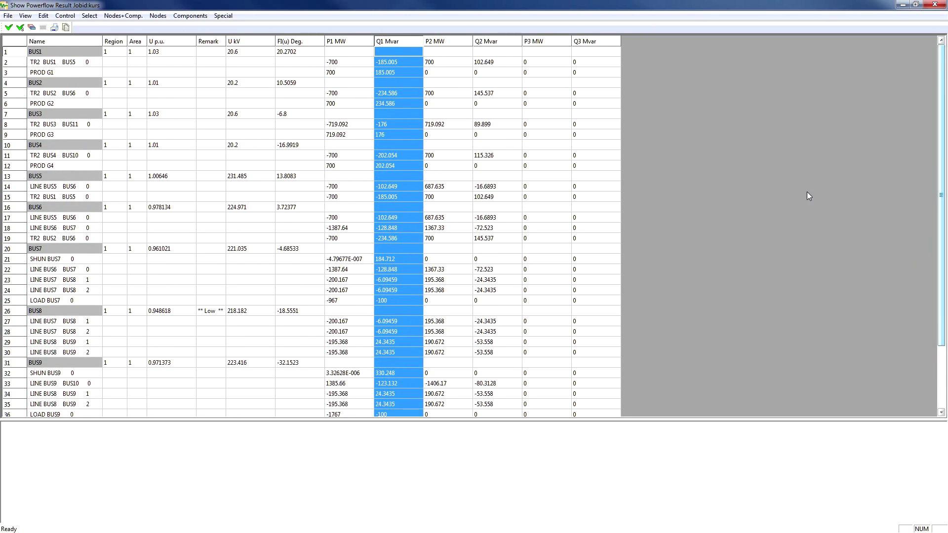
click(469, 207)
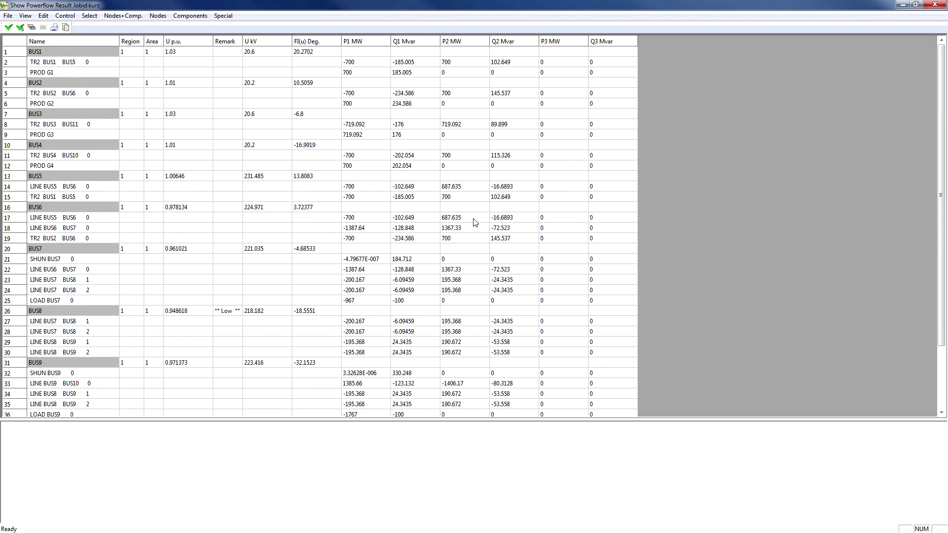
click(157, 16)
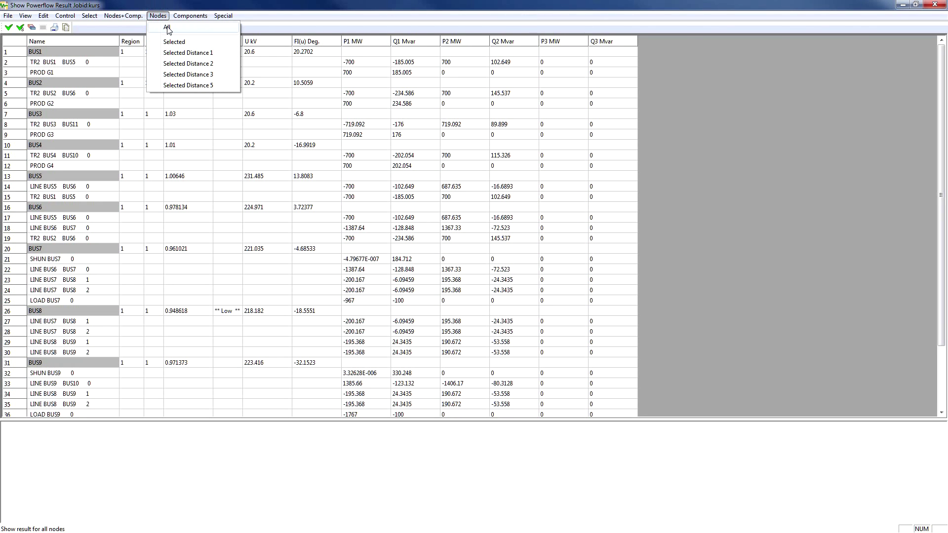
click(168, 28)
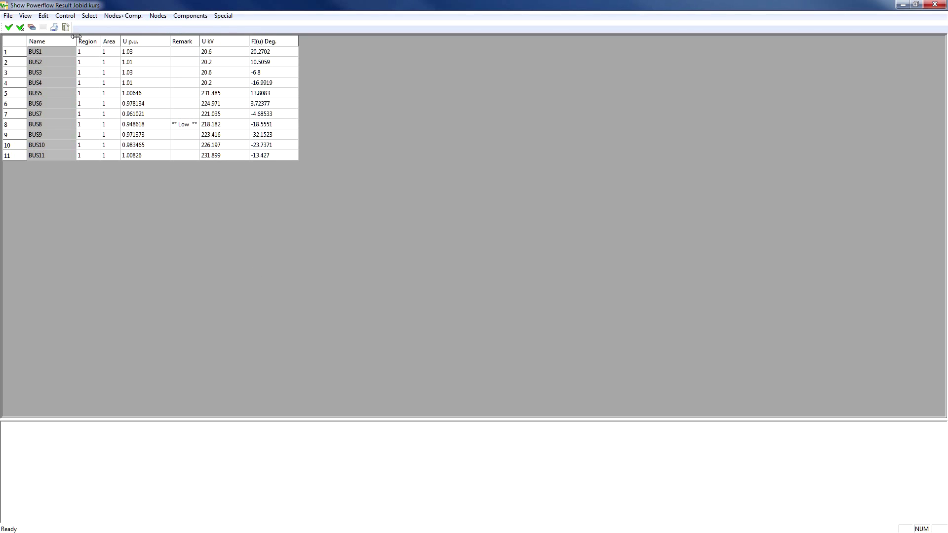
- Show results for BUS3 only and widen the Name column to read full names
click(87, 17)
click(102, 28)
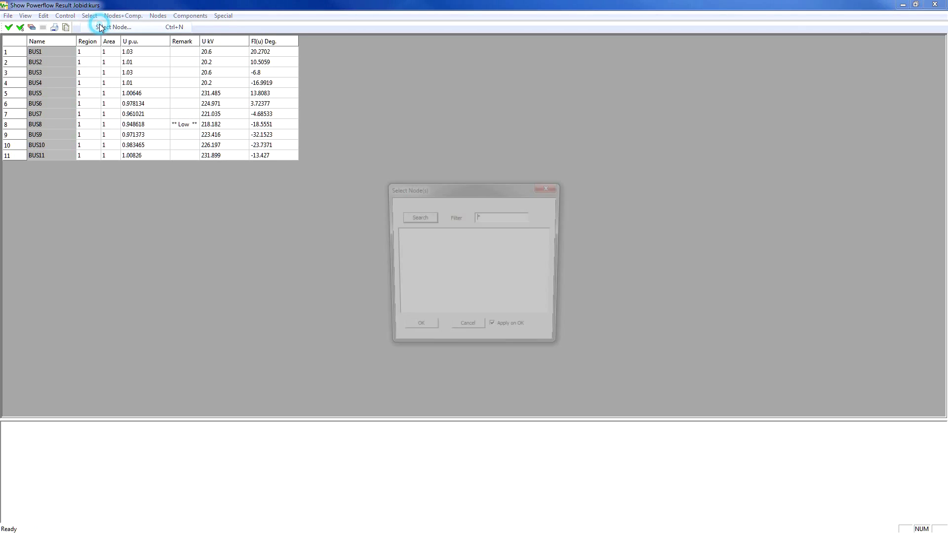
click(411, 220)
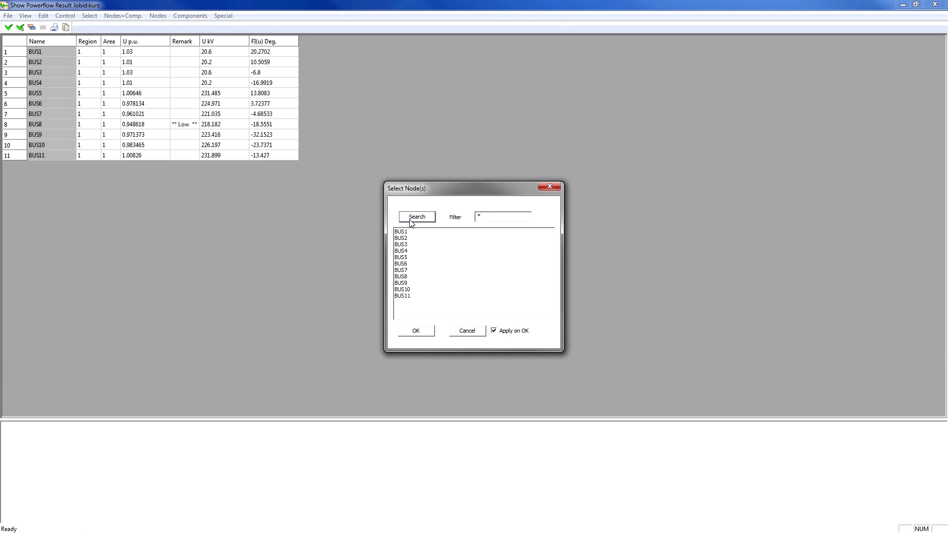
click(404, 245)
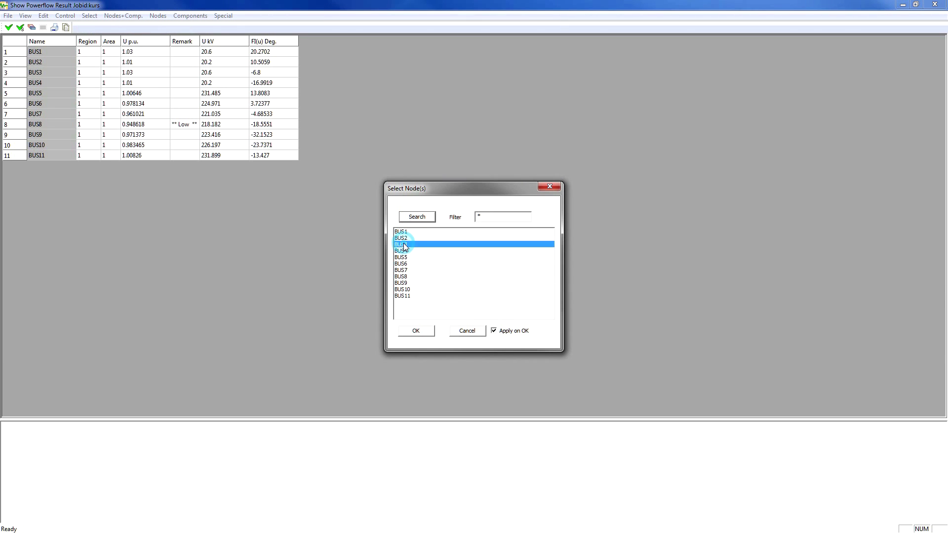
click(424, 329)
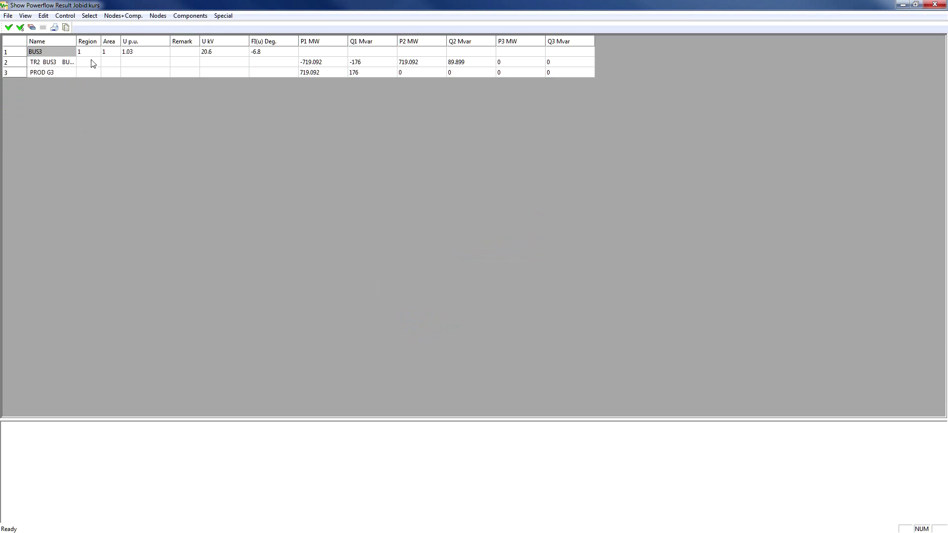
drag(77, 41, 141, 41)
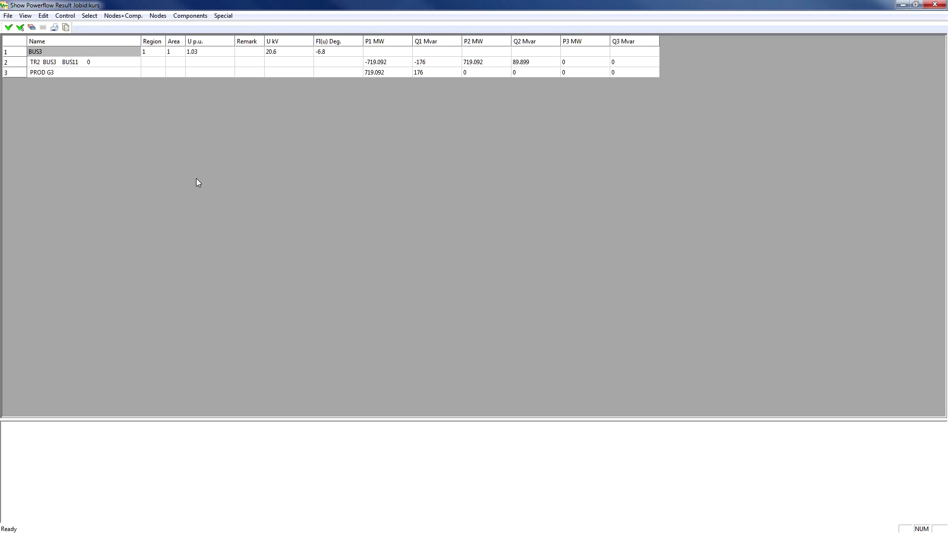
click(190, 15)
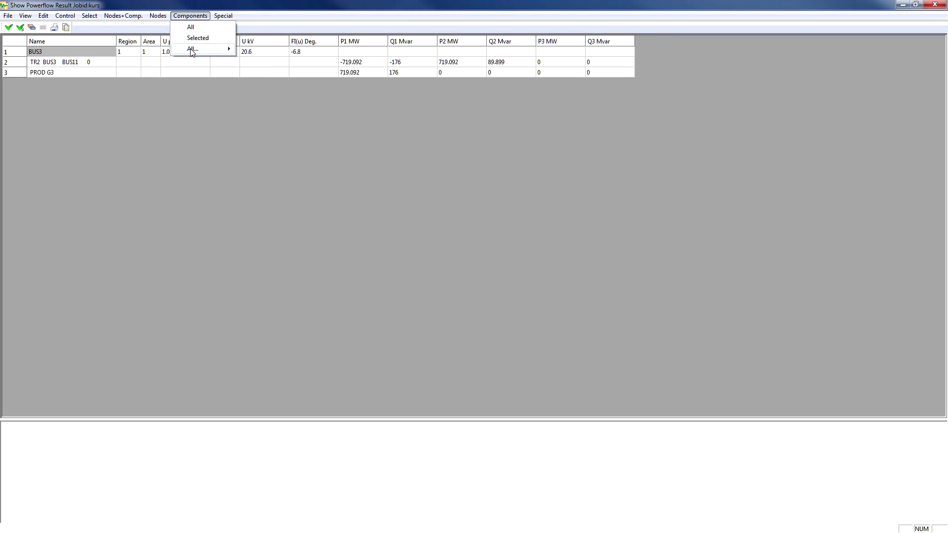
- List all production units and select the PROD G1 to PROD G4 rows
mouse_move(192, 51)
click(266, 125)
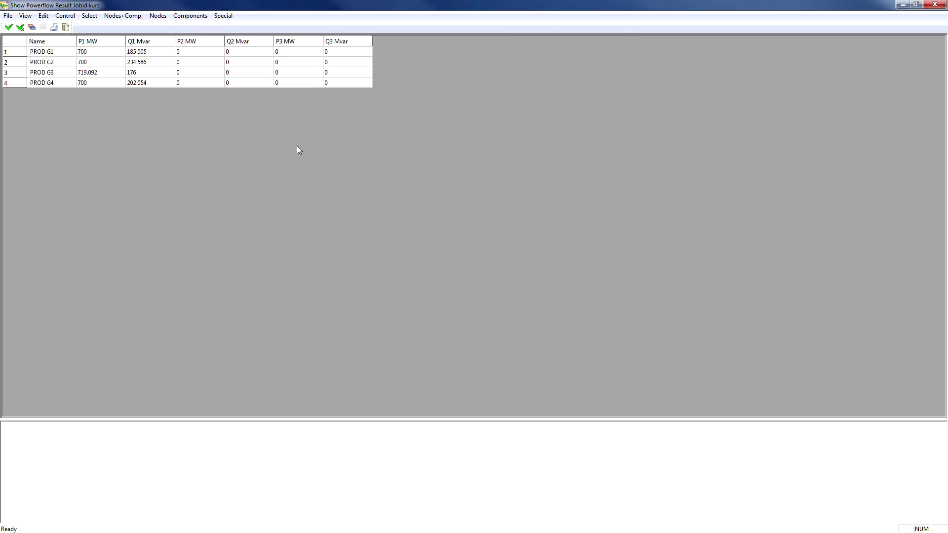
click(57, 49)
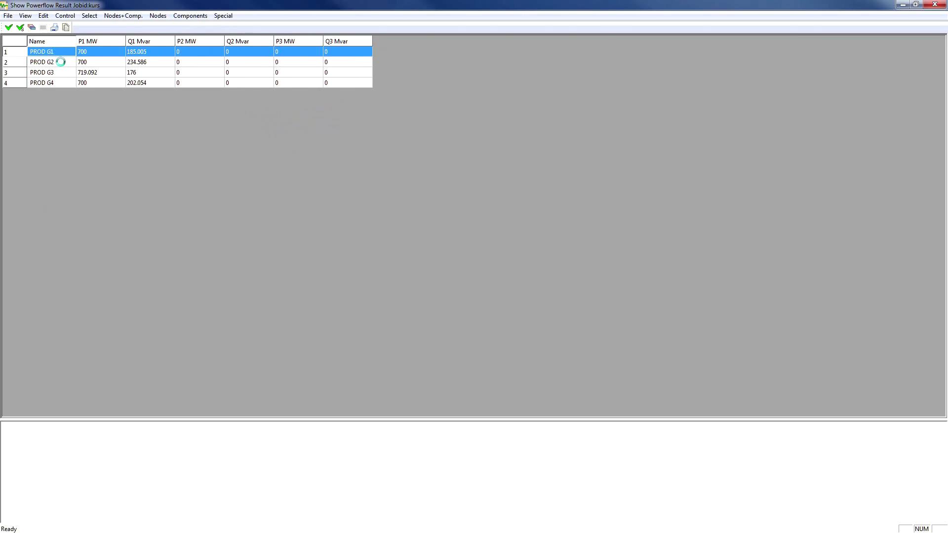
click(60, 61)
click(60, 72)
click(61, 82)
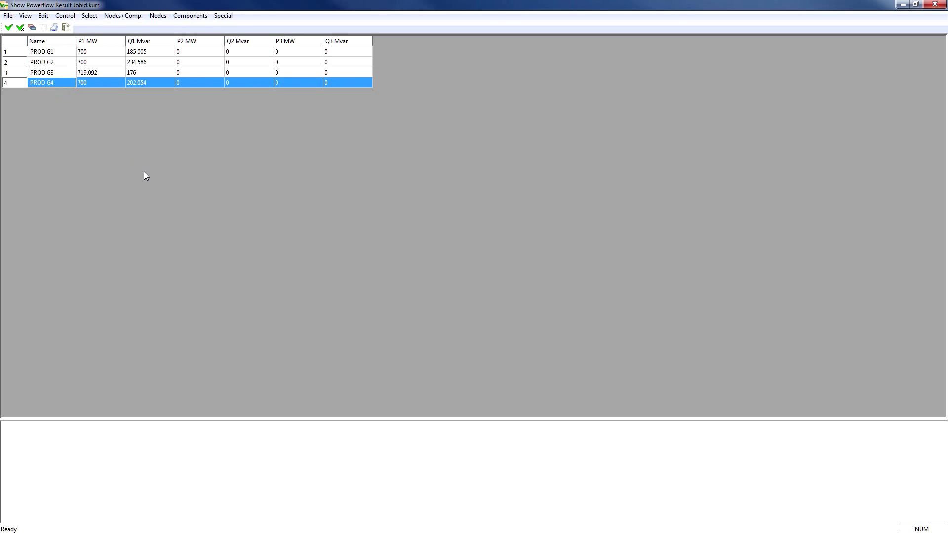
- Switch the result display to currents and start selecting a specific node
click(25, 15)
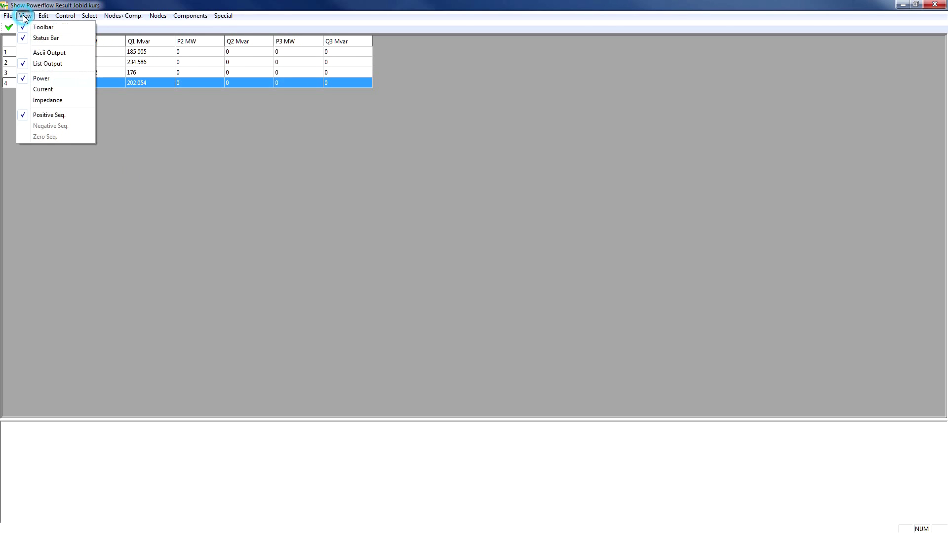
click(43, 89)
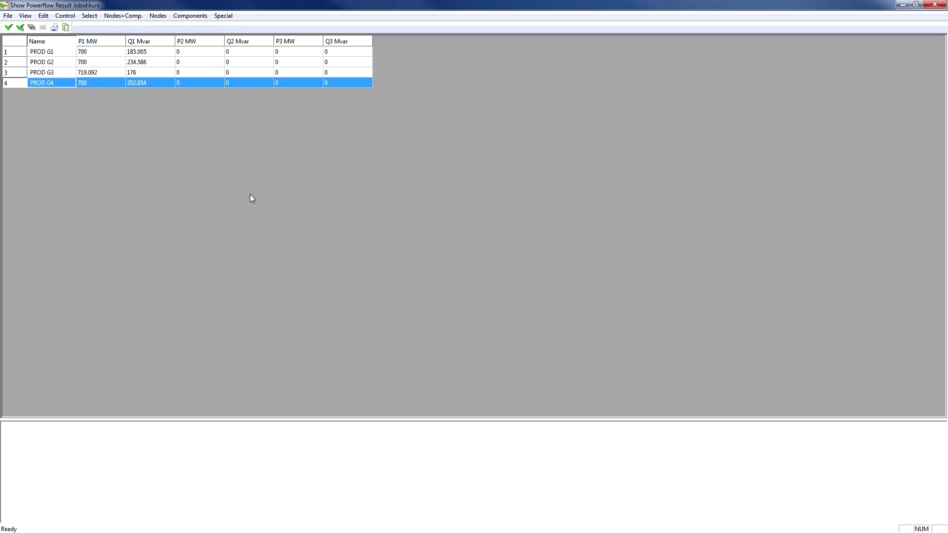
click(92, 16)
click(102, 28)
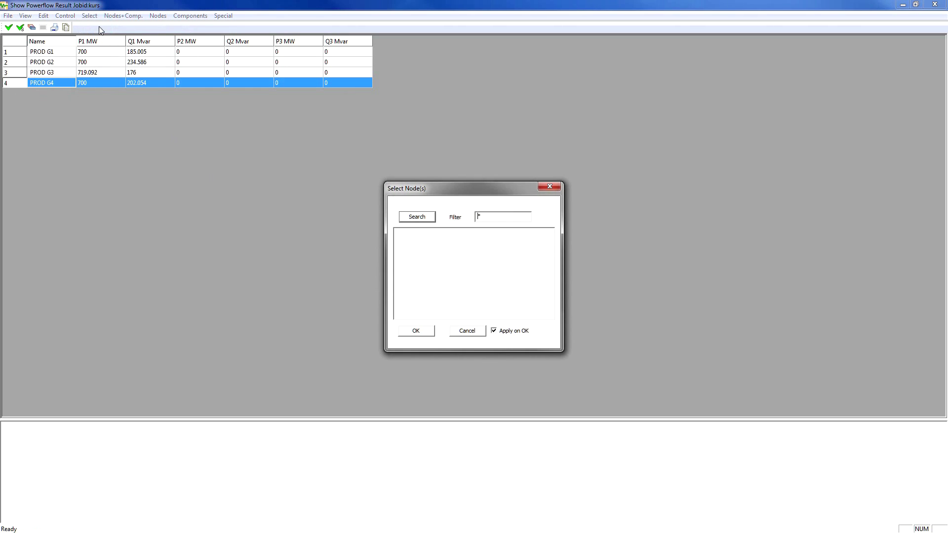
- Show BUS8 current results with a wider Name column and the I1 kA column selected
click(417, 217)
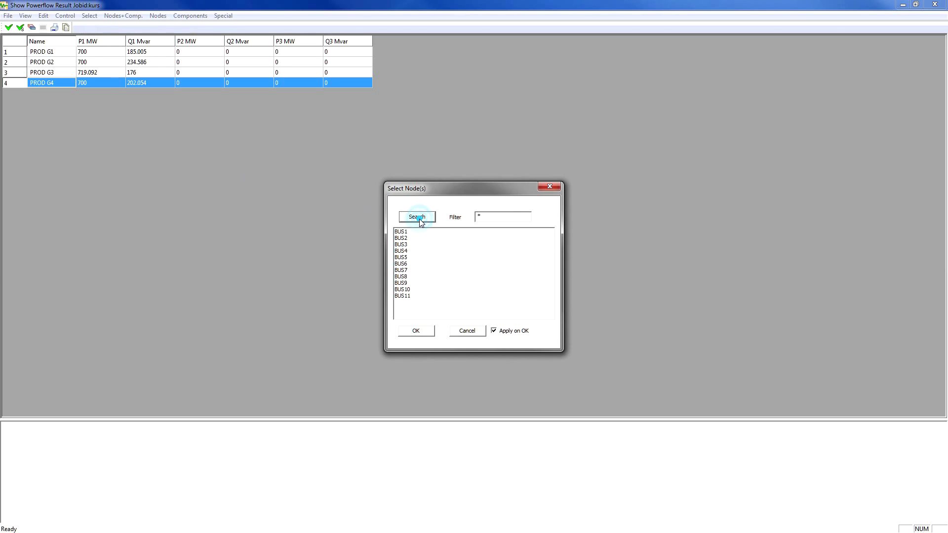
click(405, 276)
click(417, 330)
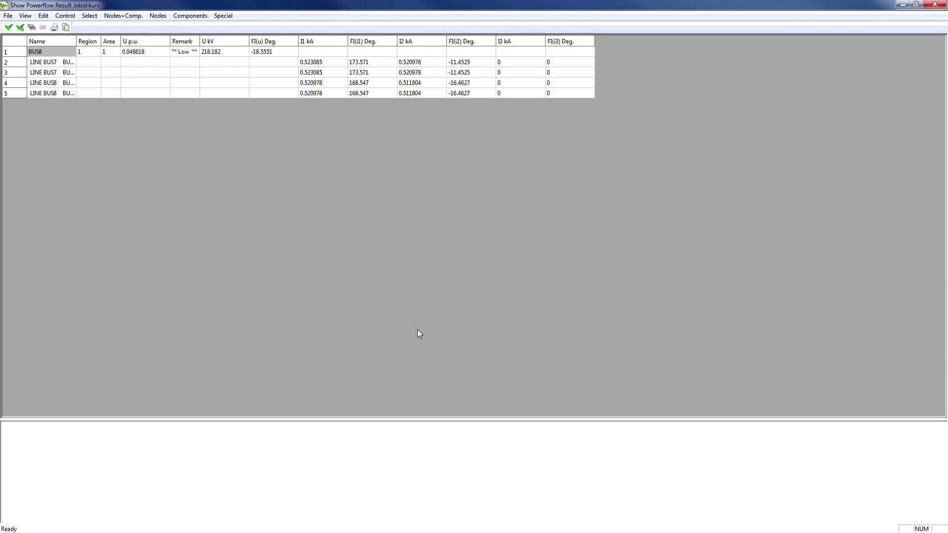
drag(76, 42, 111, 43)
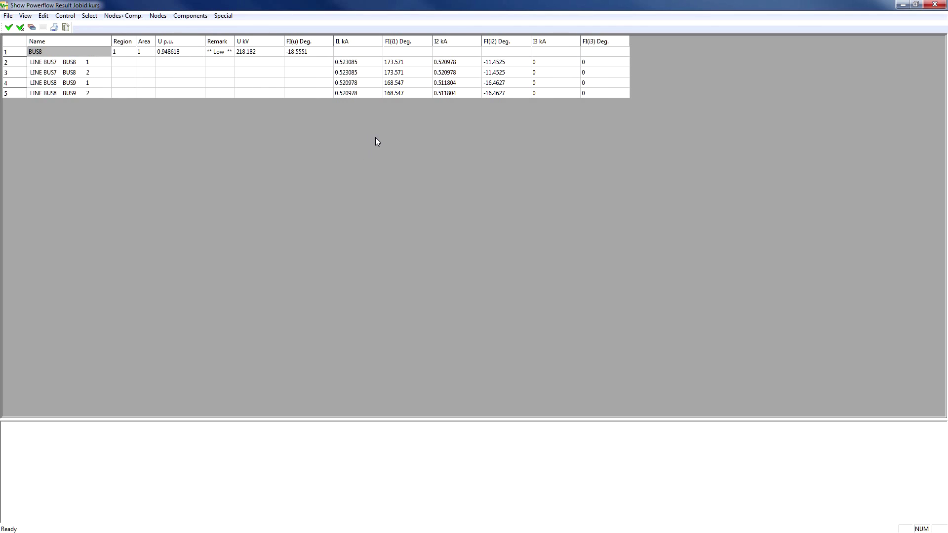
click(367, 42)
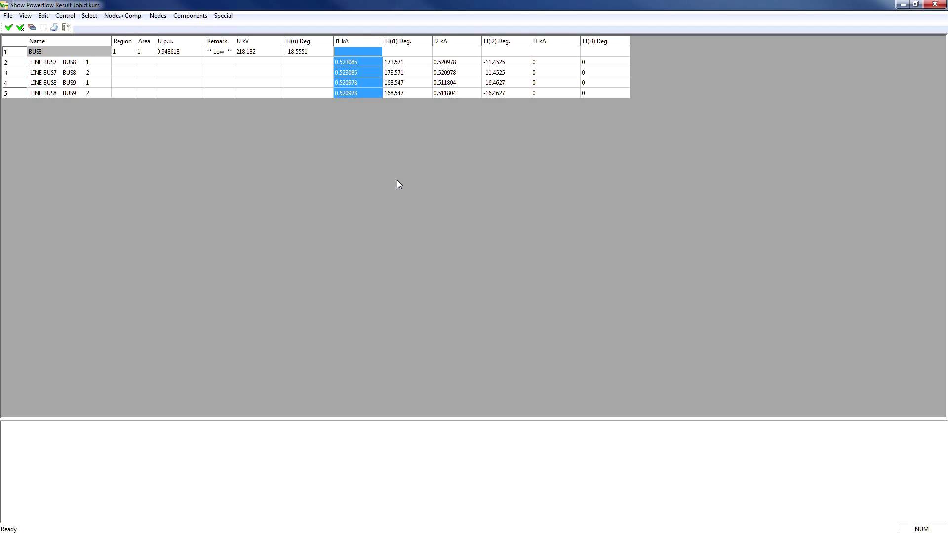
click(26, 16)
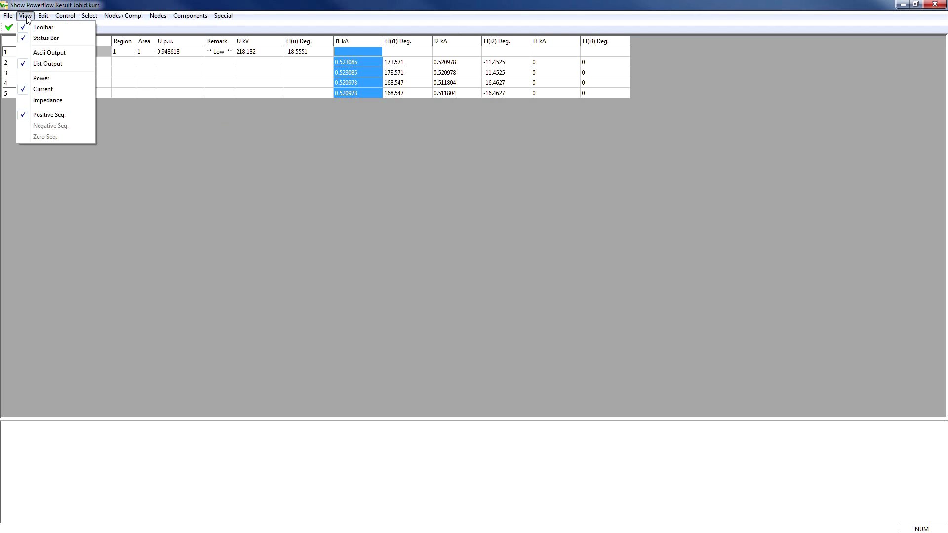
click(43, 80)
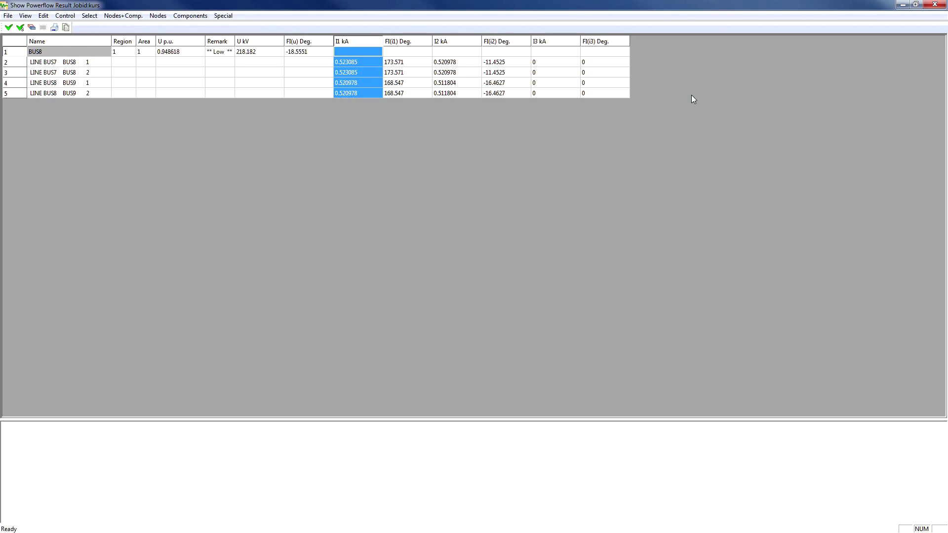
- Close the result viewer, restore the Optpow kurs window, move it down-right, and open Output
click(933, 6)
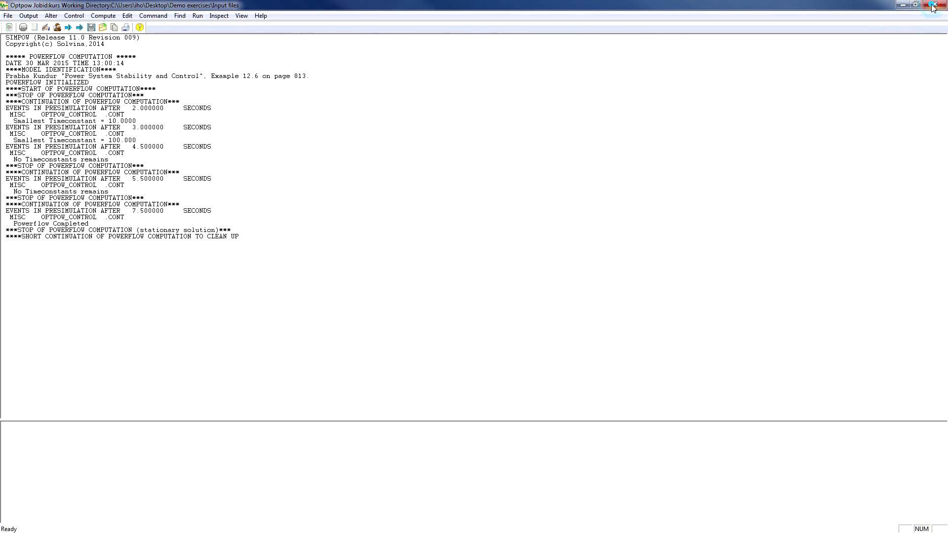
click(915, 6)
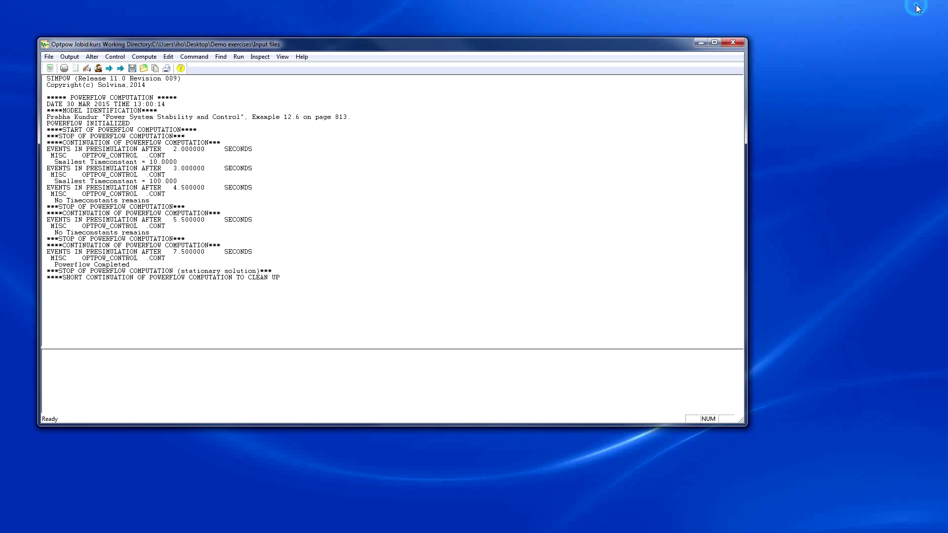
drag(478, 49, 537, 84)
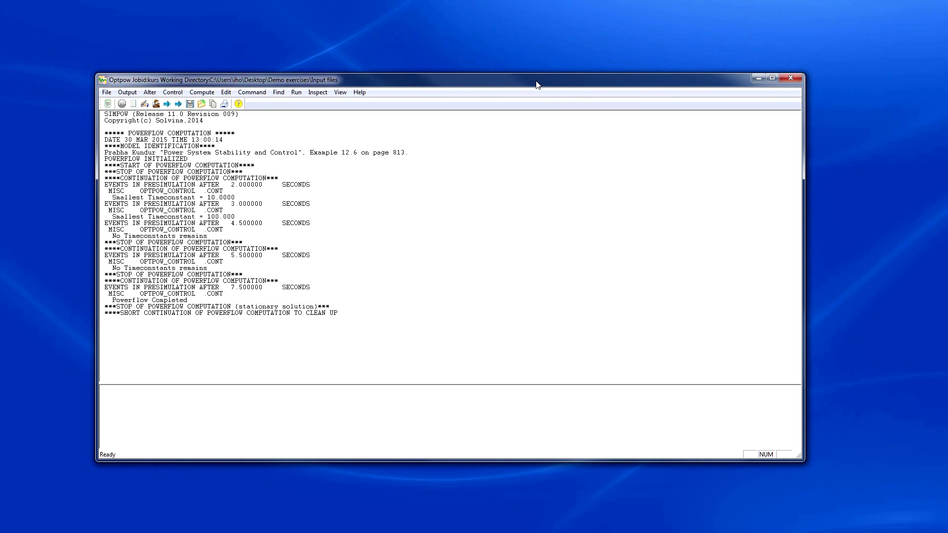
click(127, 93)
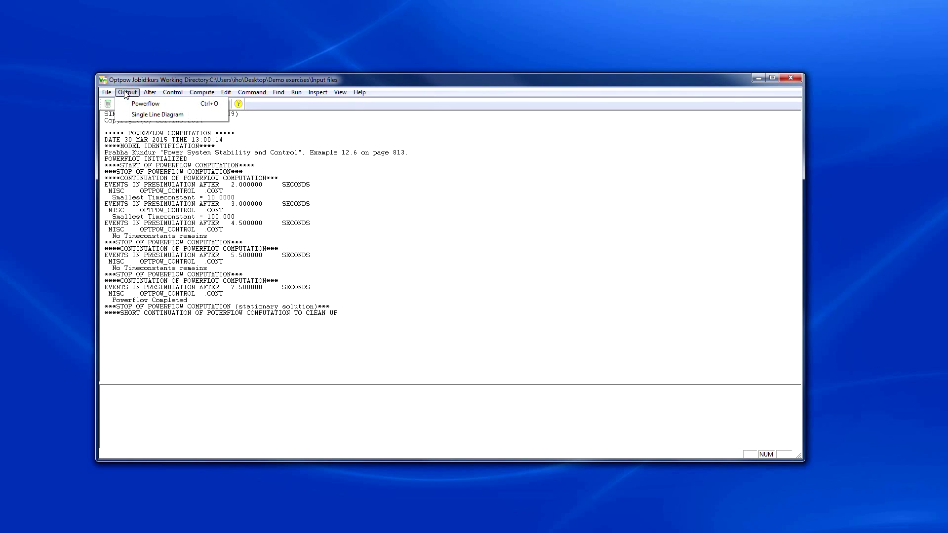